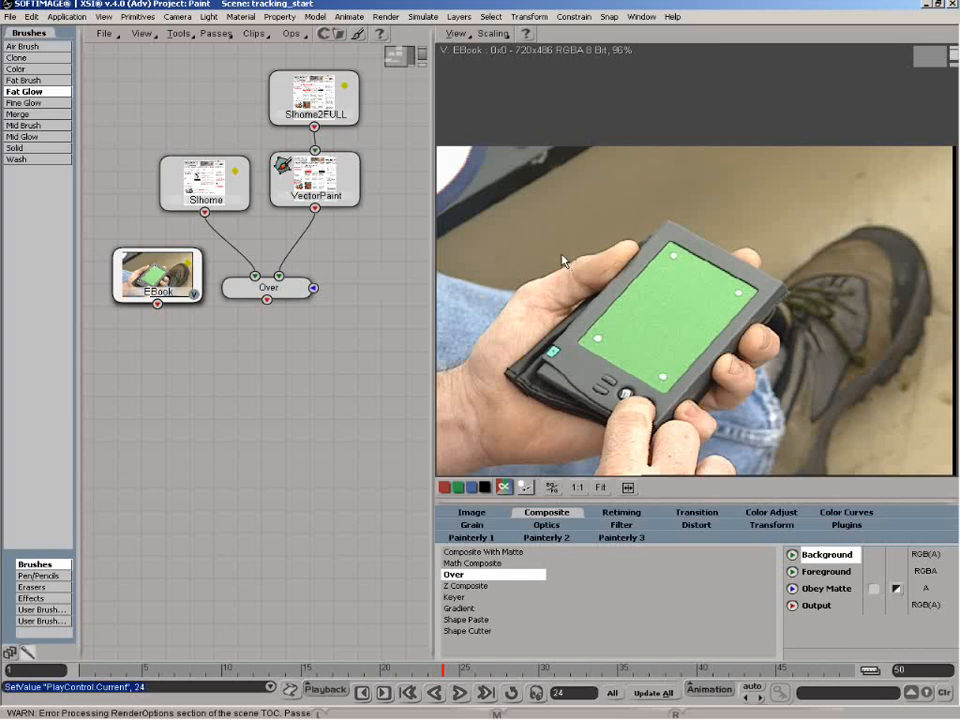
View the SIhome and SIhome2FULL images, and preview the VectorPaint node's animated rectangles over the frames, ending at frame 15.
left_click(241, 202)
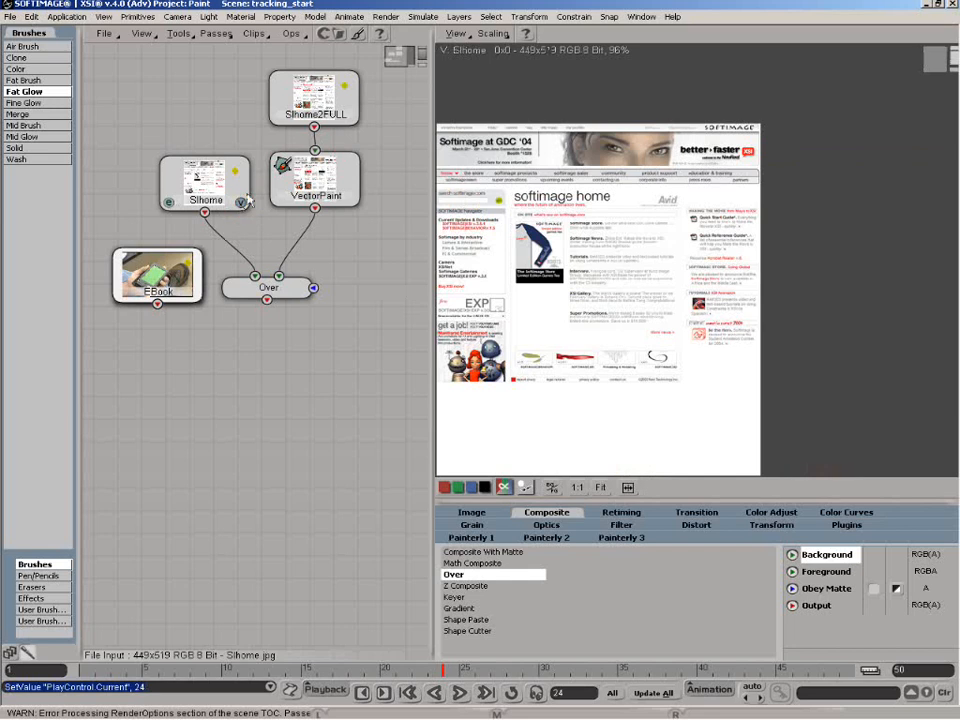
left_click(350, 119)
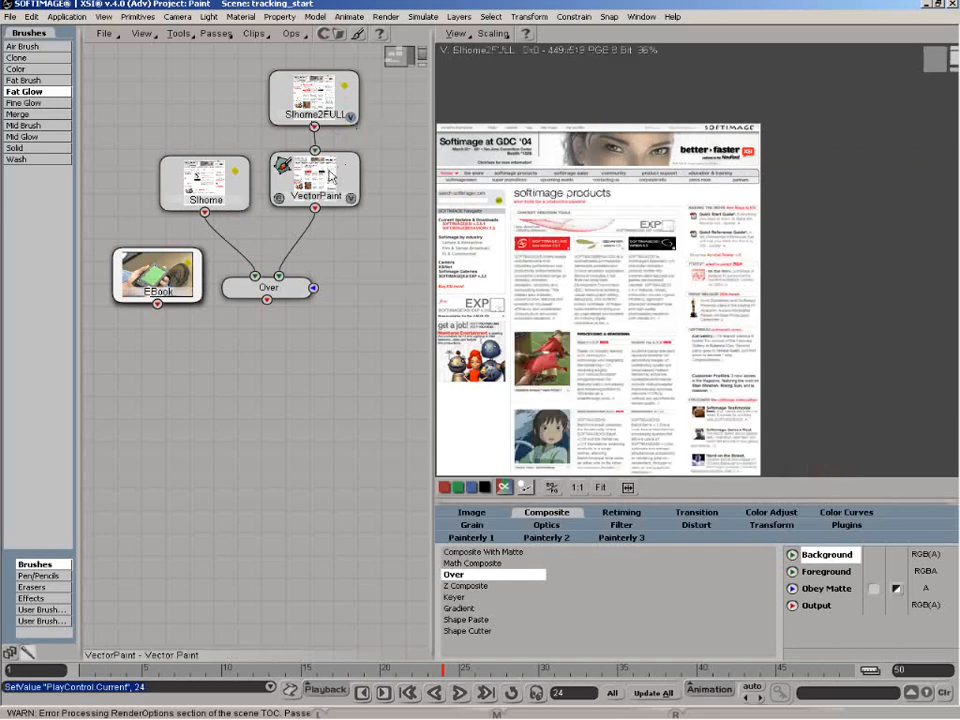
double_click(331, 176)
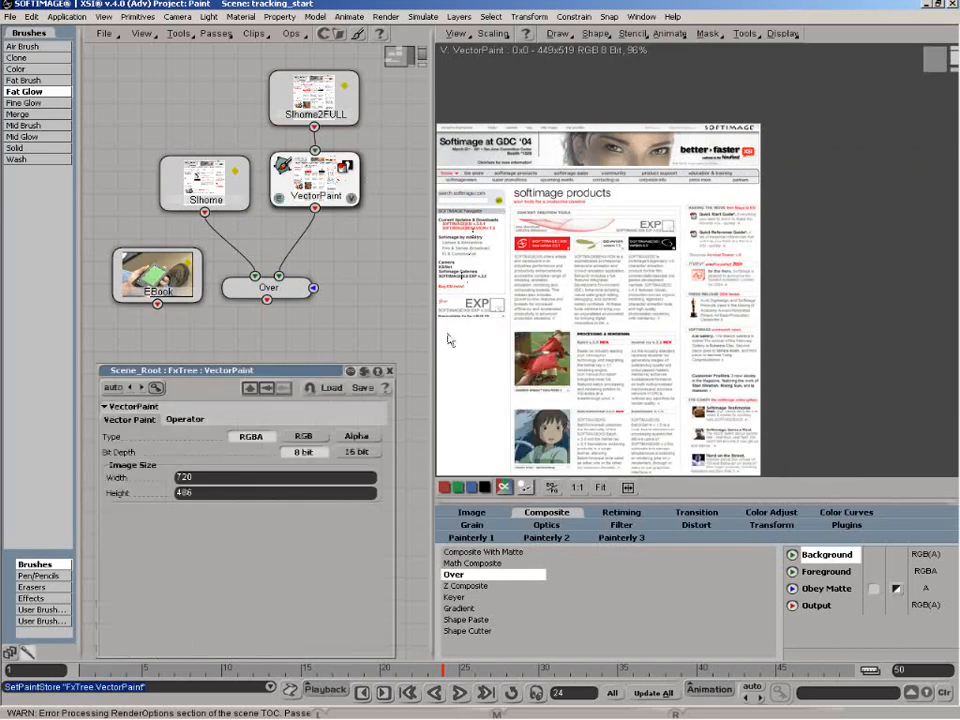
left_click_drag(773, 136, 467, 453)
left_click(246, 669)
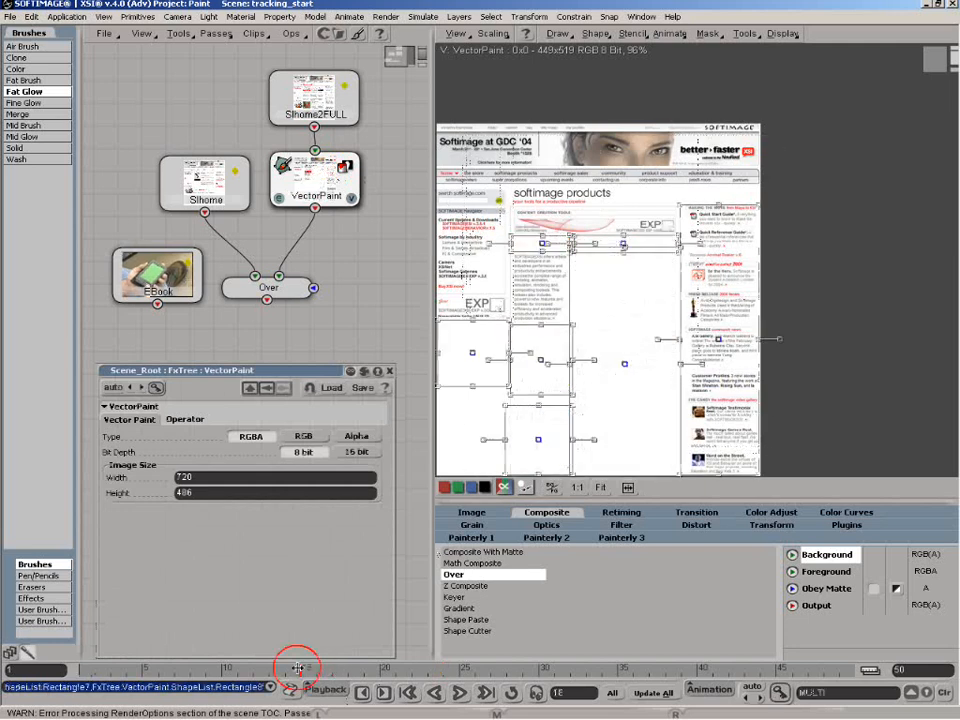
left_click_drag(256, 669, 301, 670)
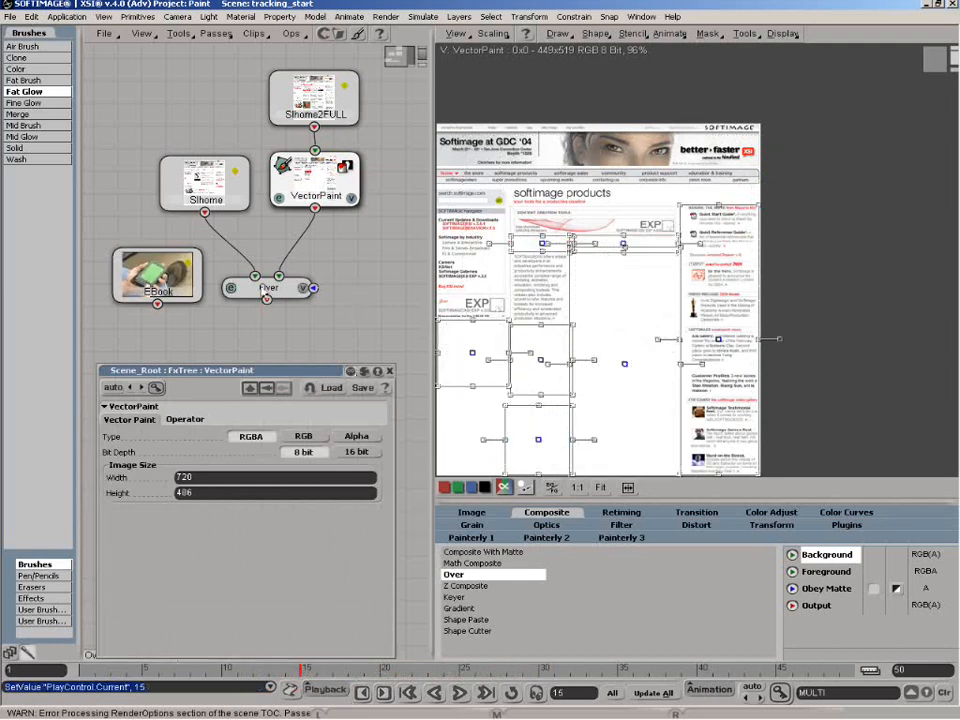
Preview the Over node's composite between frames 15 and 19, and close its properties.
left_click(268, 288)
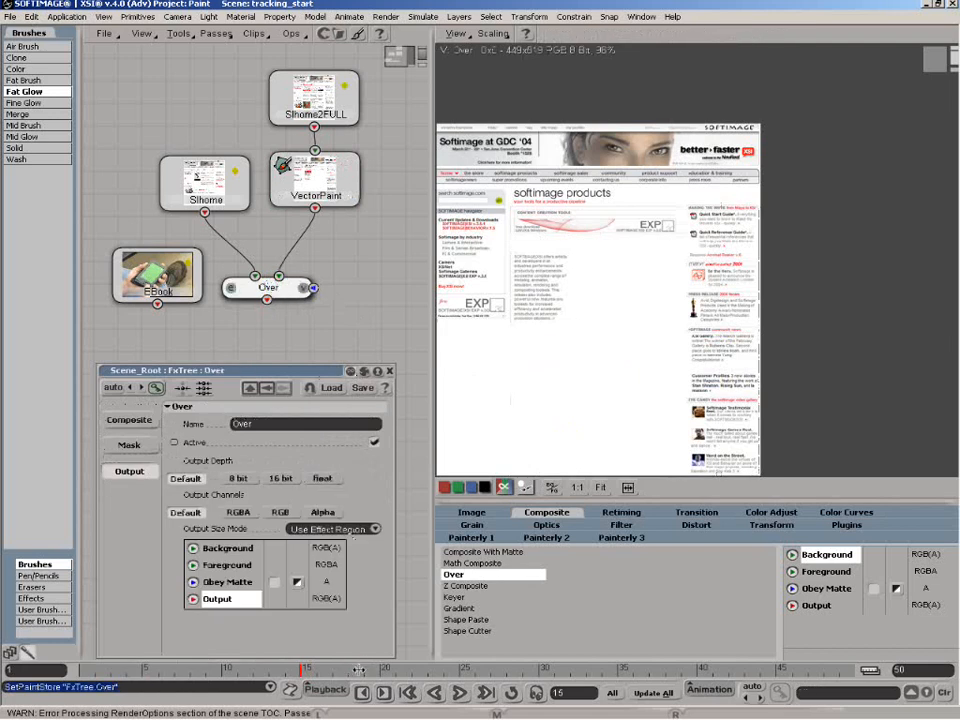
left_click(358, 670)
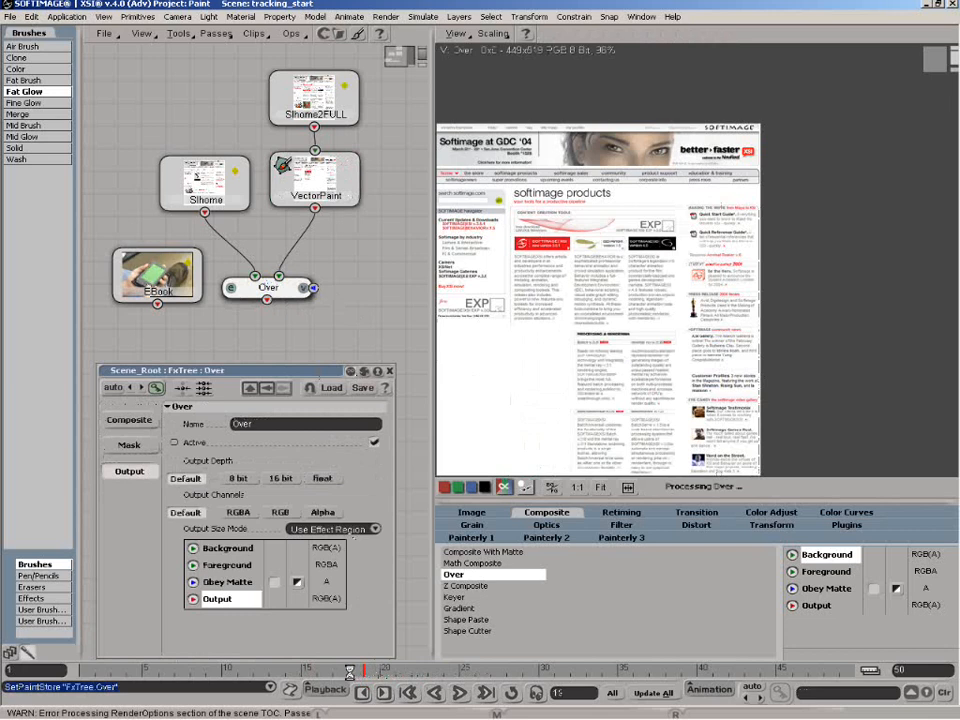
left_click_drag(358, 672, 316, 672)
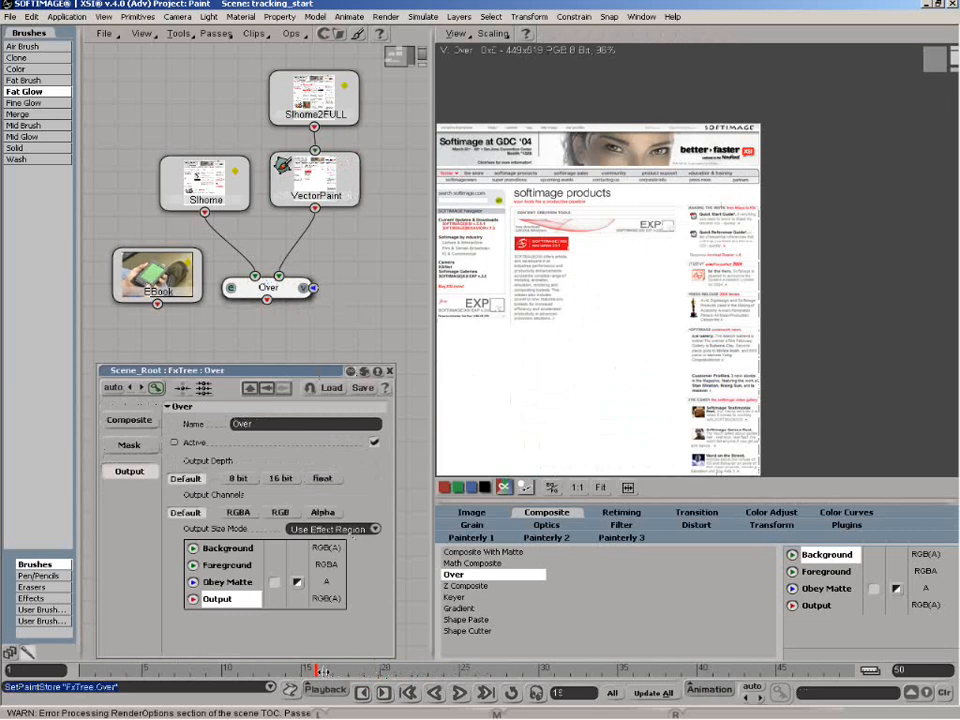
left_click(390, 371)
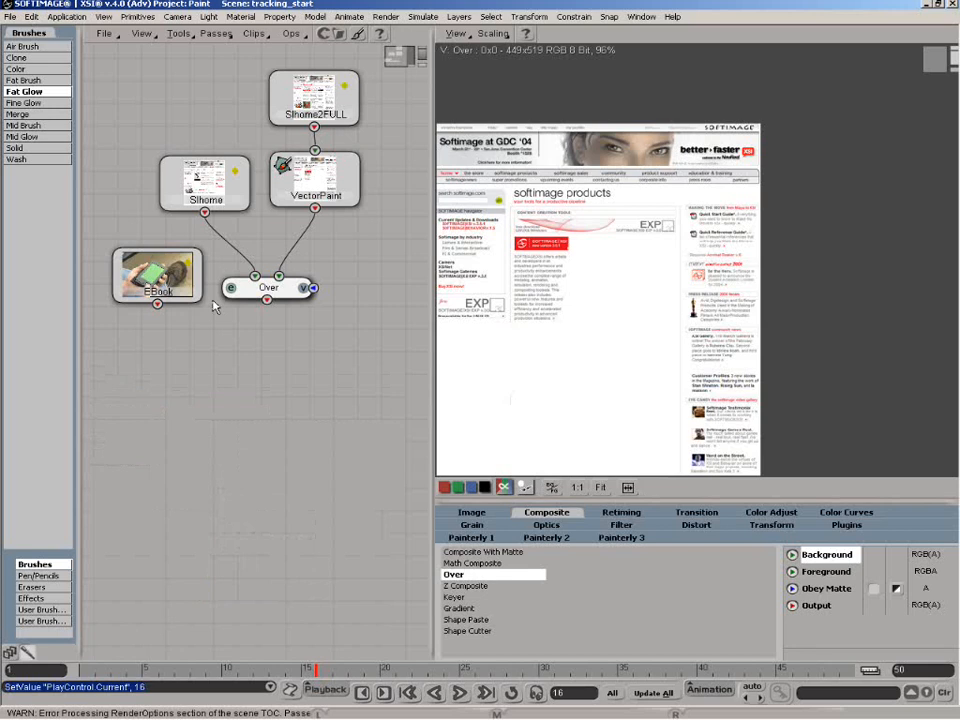
Display the EBook clip in the viewer, close its properties and return to frame 1.
double_click(150, 268)
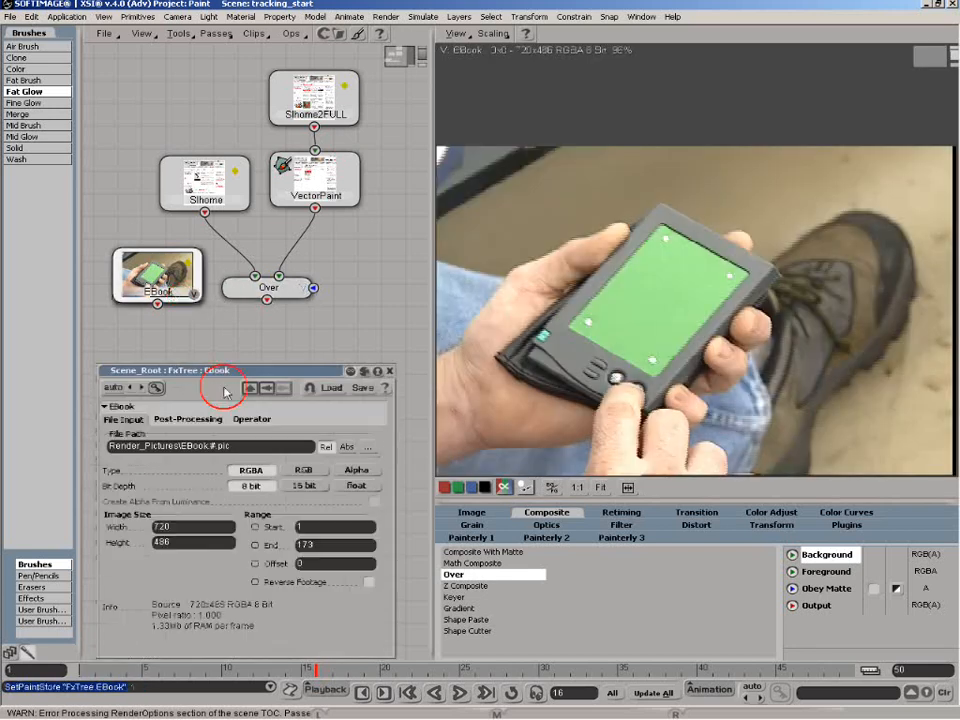
left_click(390, 371)
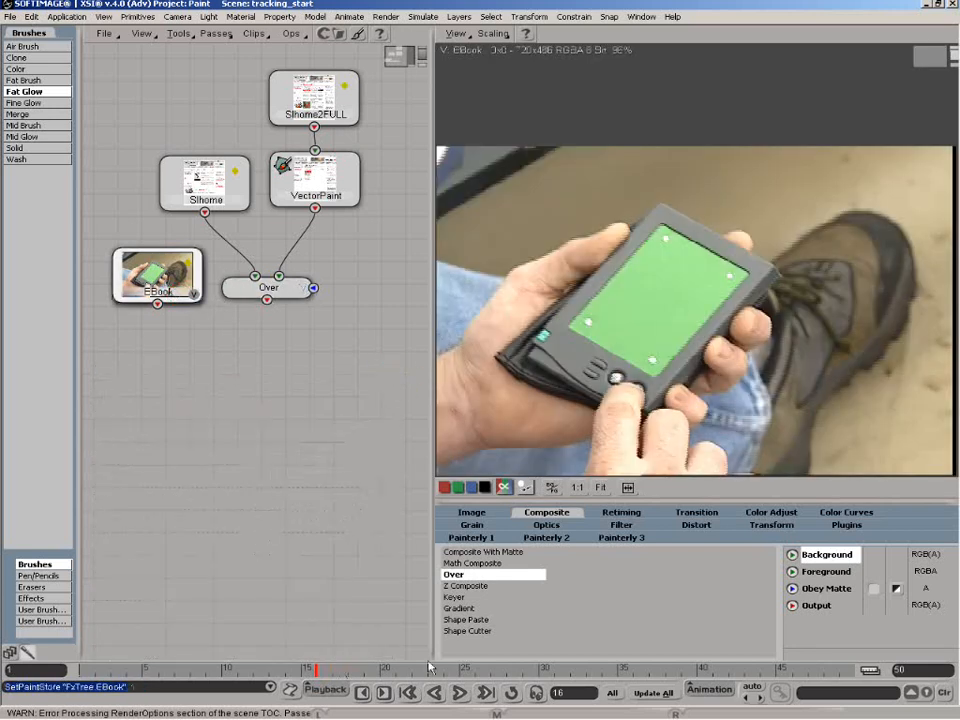
left_click(409, 692)
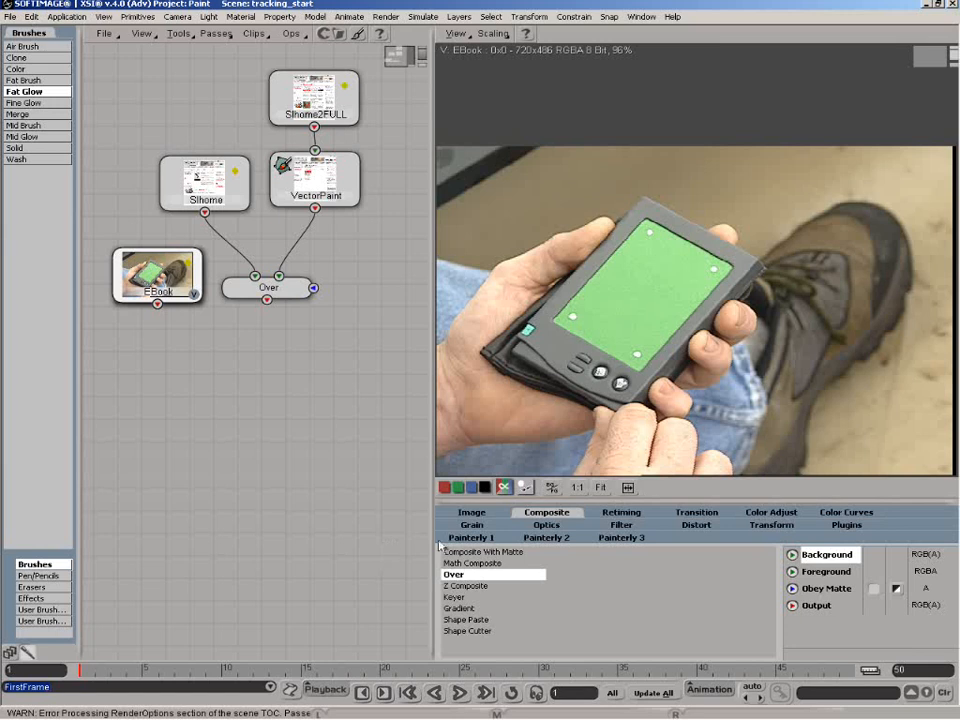
Add a Tracking operator with its Foreground input enabled, using EBook as Input and Over as Foreground, and place it below them.
left_click(770, 530)
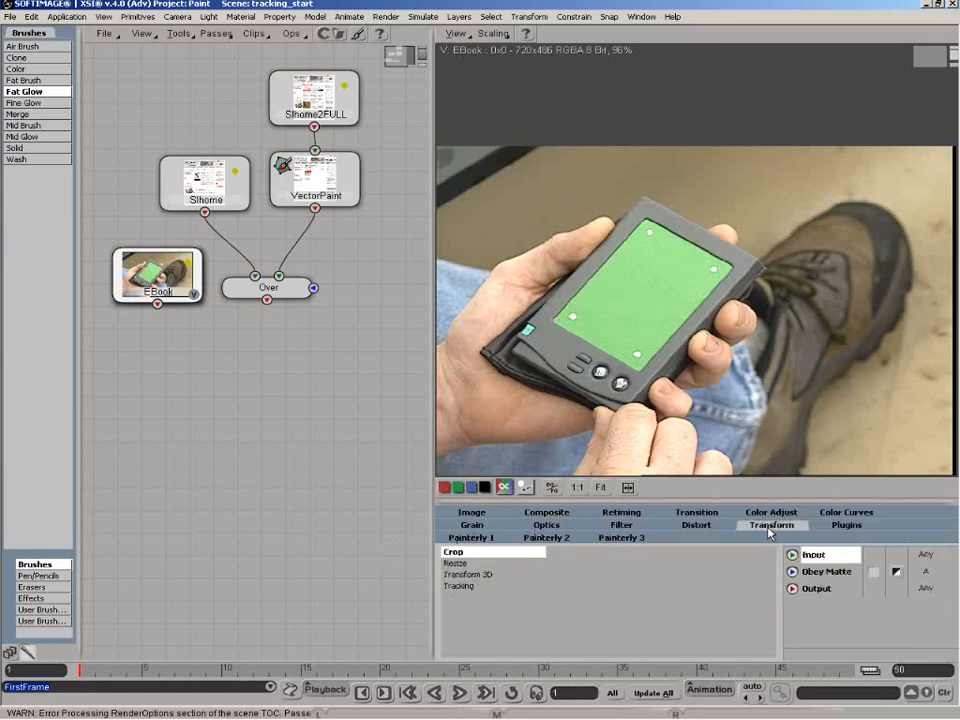
left_click(464, 588)
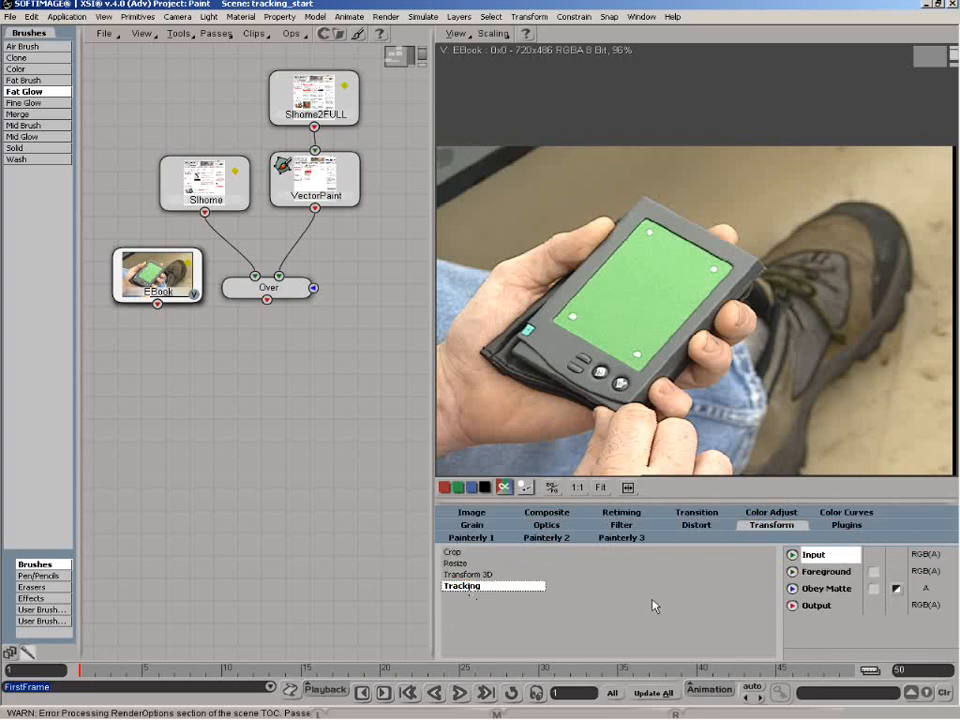
left_click(874, 573)
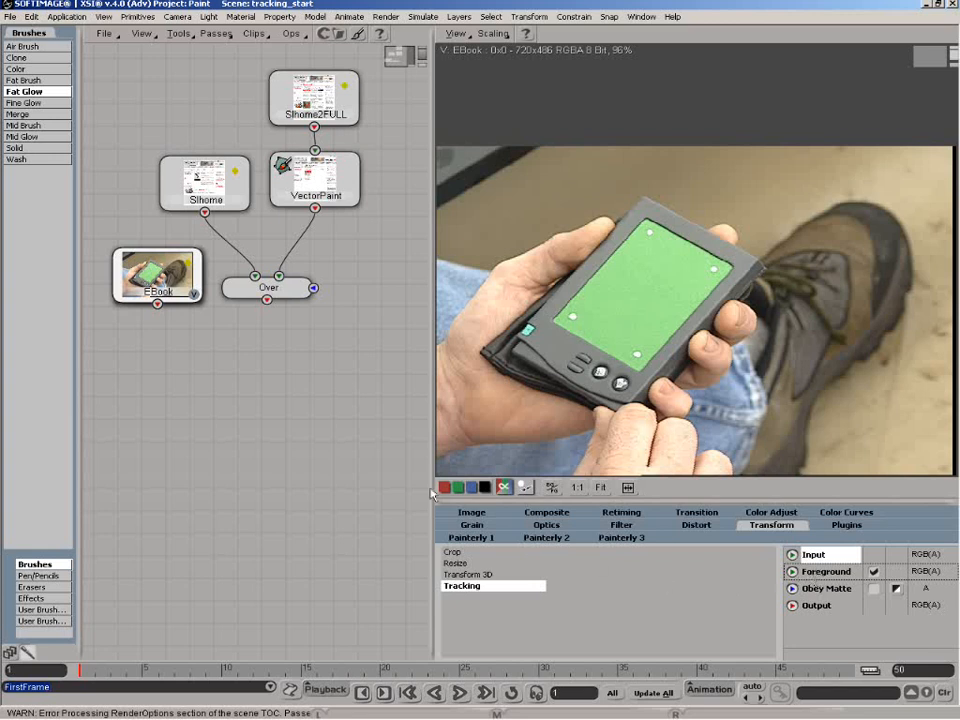
left_click(148, 266)
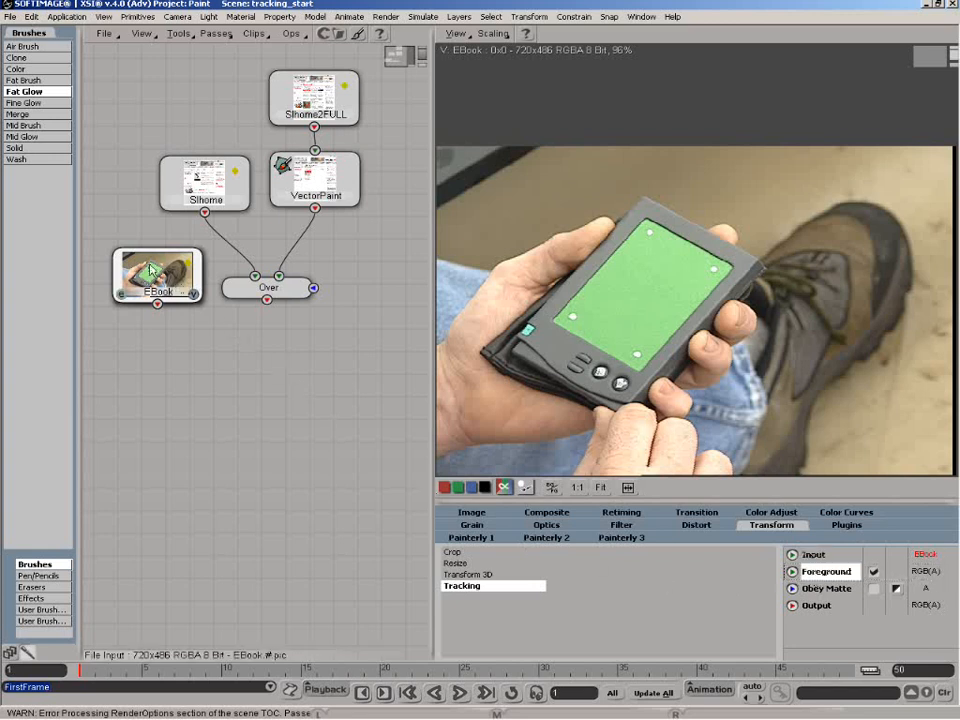
left_click(255, 286)
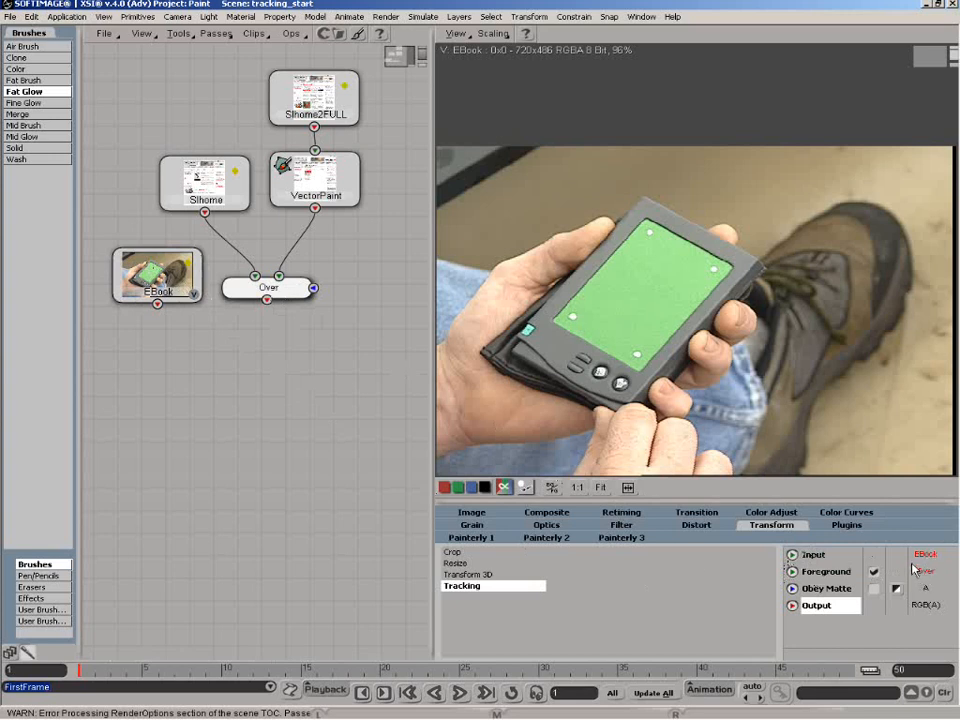
left_click(232, 352)
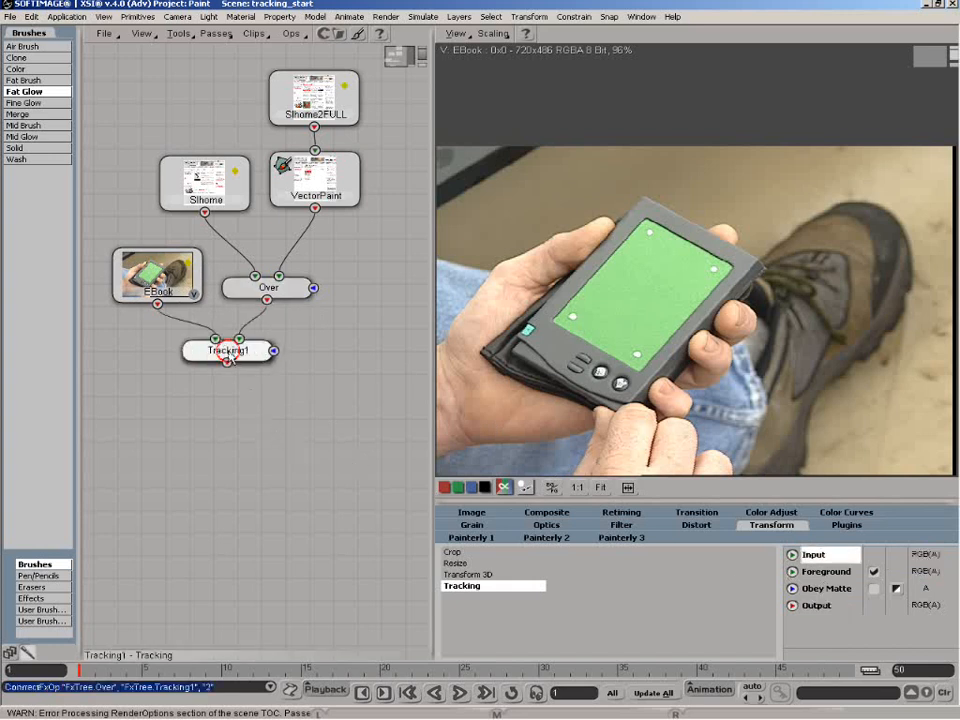
left_click(225, 347)
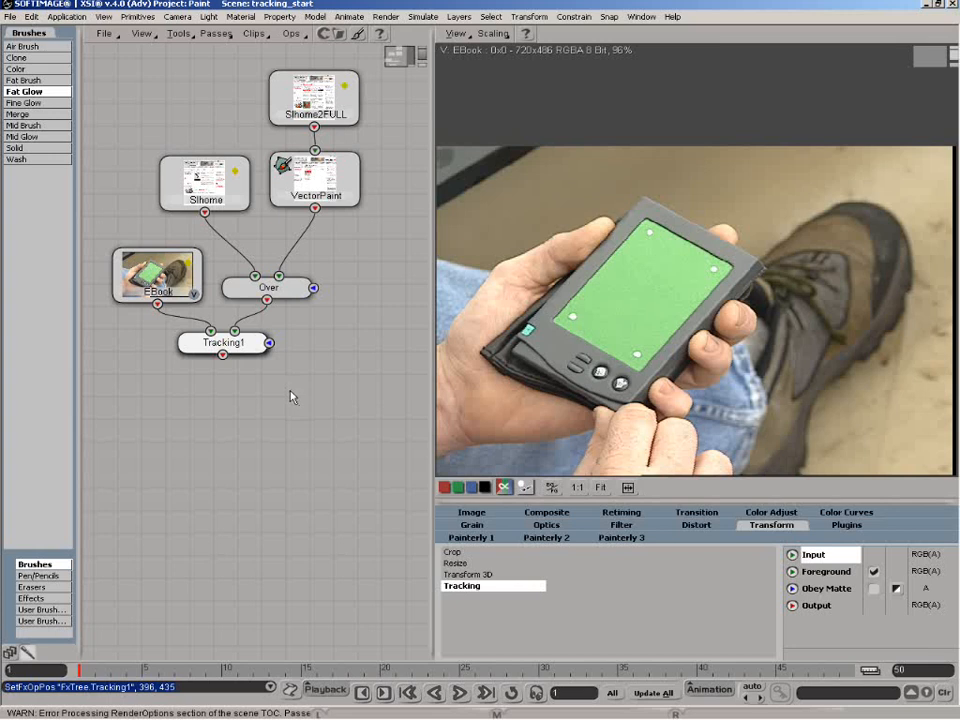
Open the tracking node for viewing and editing, and enable trackers 2, 3 and 4.
double_click(222, 343)
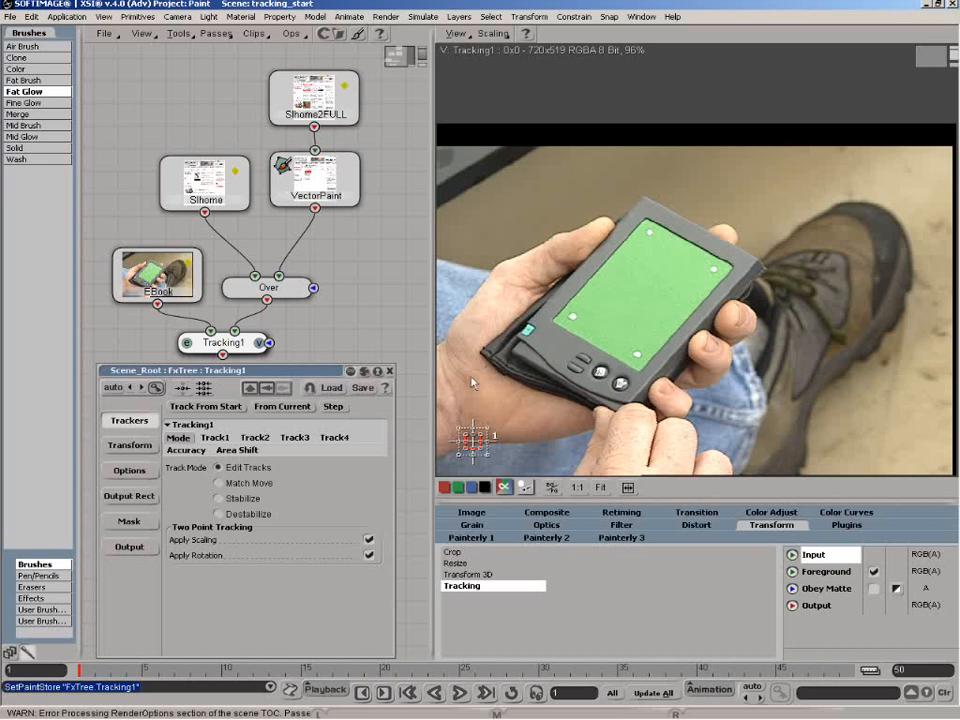
left_click(255, 438)
left_click(265, 467)
left_click(296, 438)
left_click(265, 467)
left_click(333, 438)
left_click(266, 467)
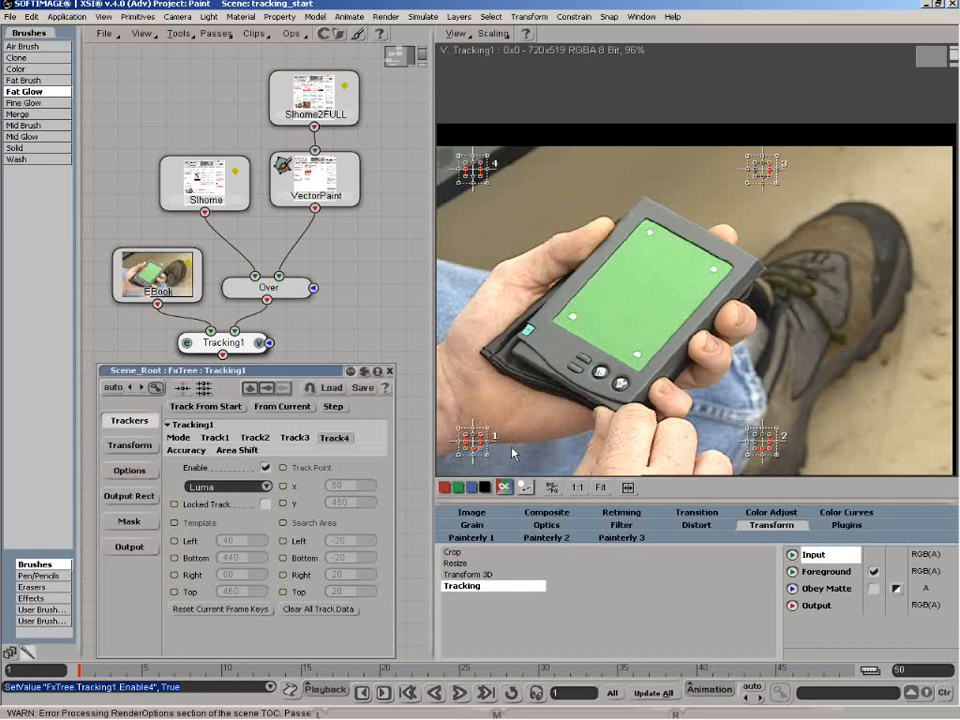
Place the four trackers on the white marker dots of the green screen, with 1 and 2 at its lower end, 3 and 4 at its upper end.
left_click(481, 447)
left_click_drag(481, 447, 576, 319)
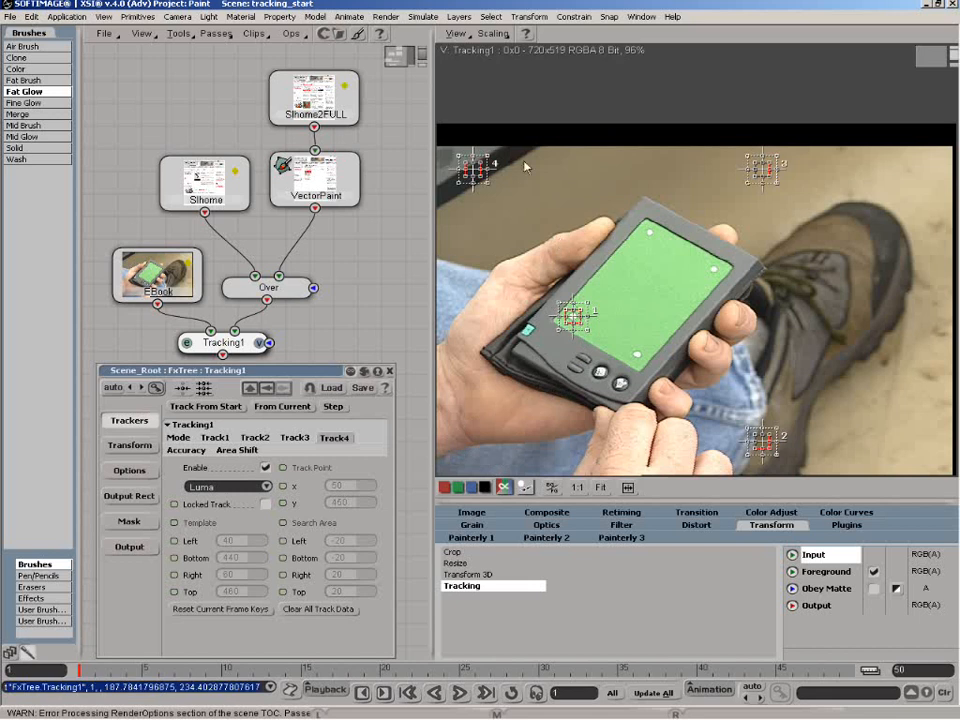
left_click_drag(479, 172, 652, 233)
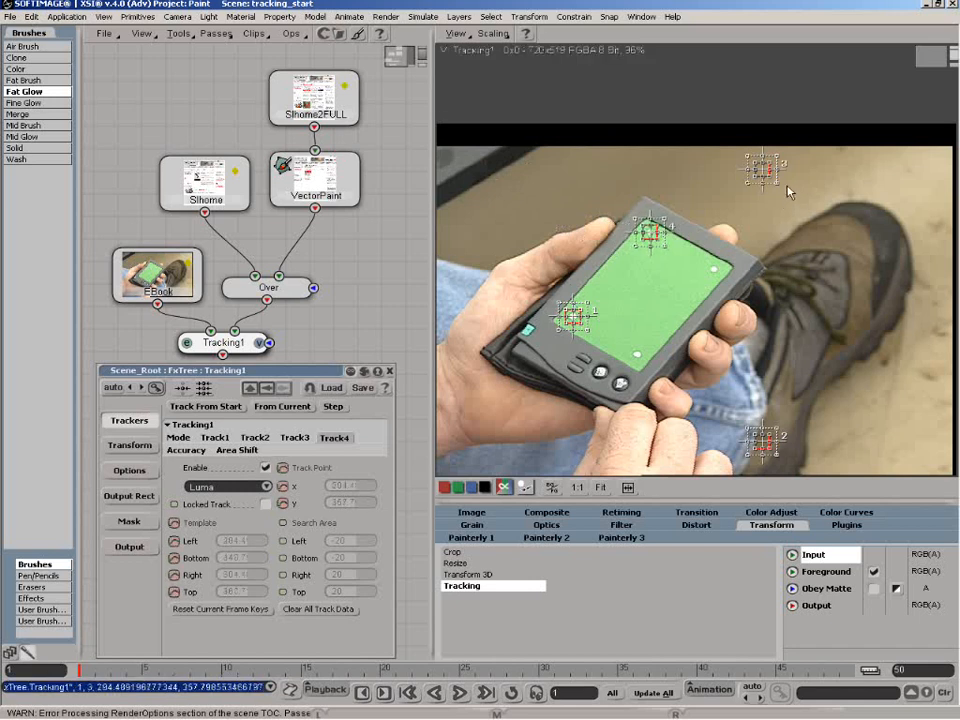
left_click_drag(765, 171, 716, 270)
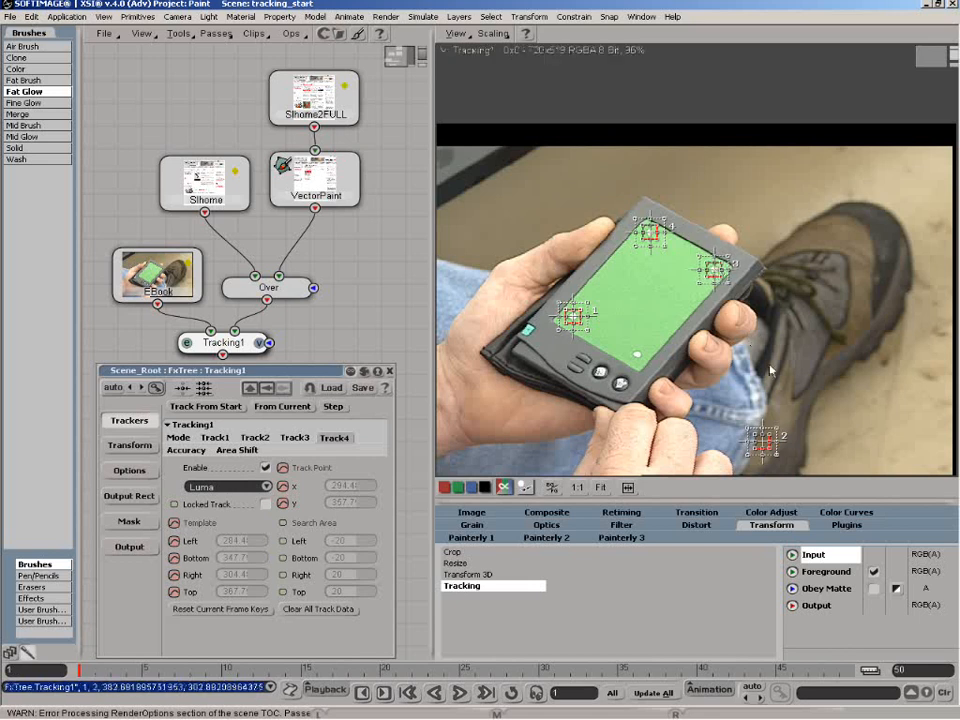
left_click_drag(765, 438, 639, 356)
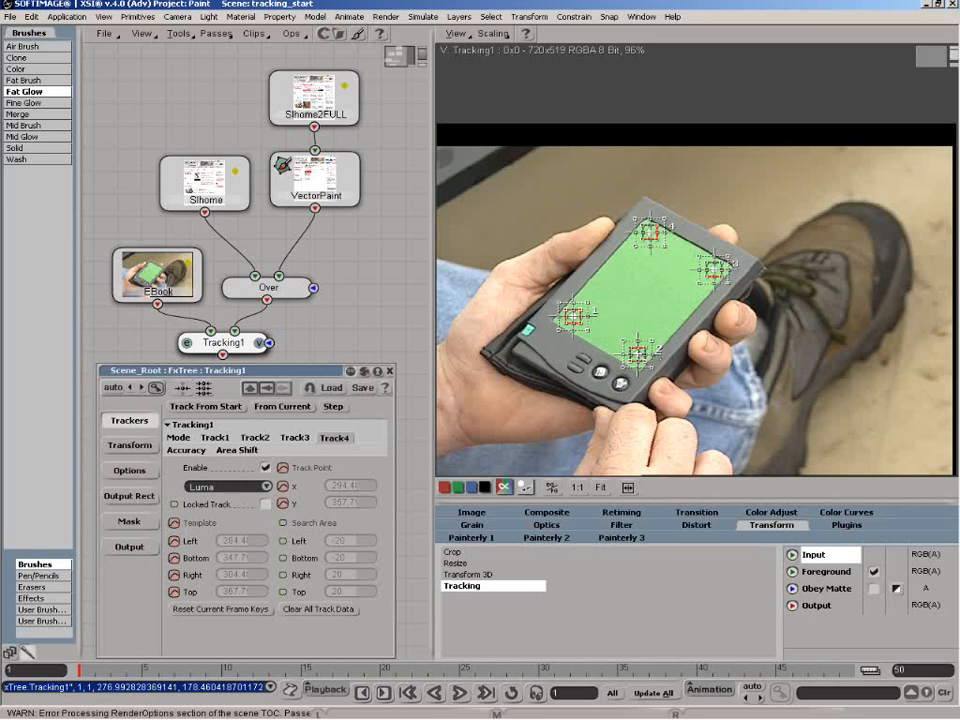
Offset the track points of all four trackers outward from the marker dots to the corners around the device's green screen.
left_click_drag(639, 373, 639, 375)
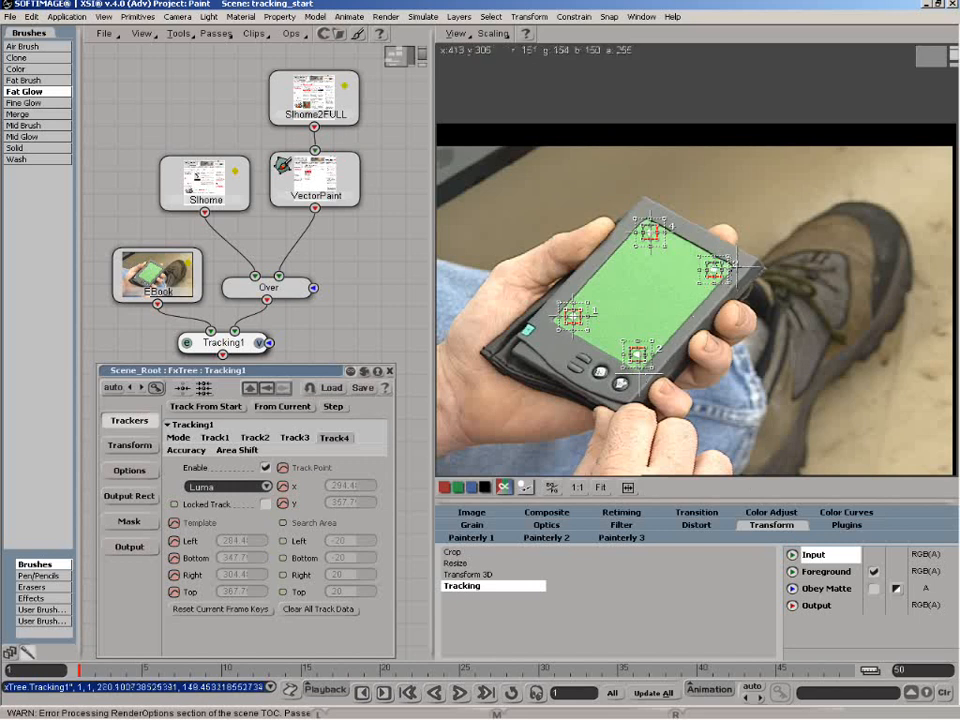
left_click_drag(736, 266, 736, 266)
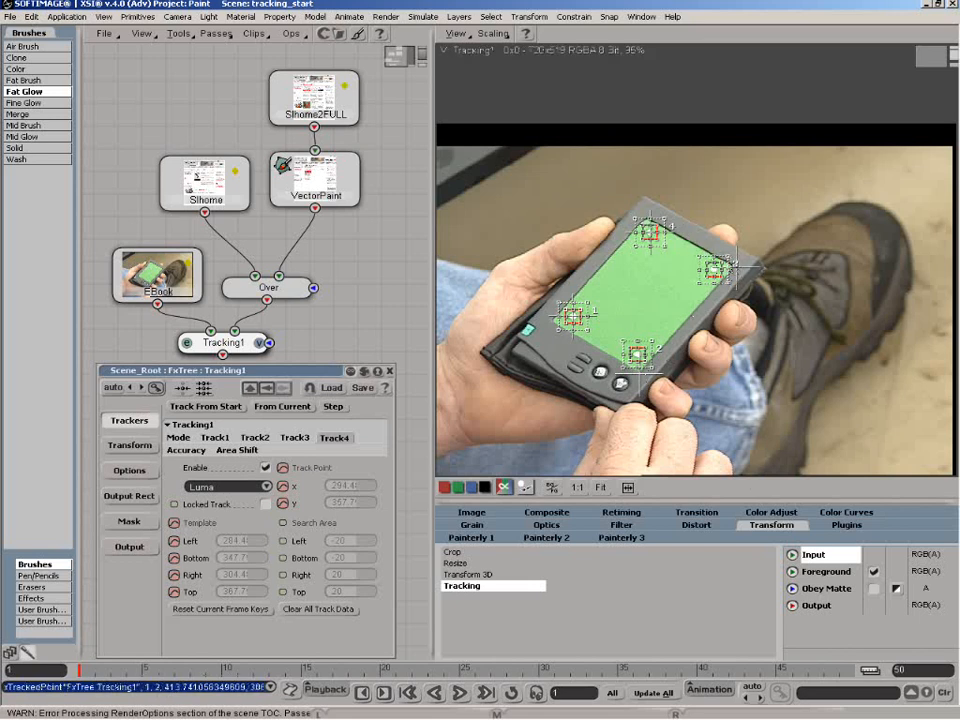
left_click(645, 240)
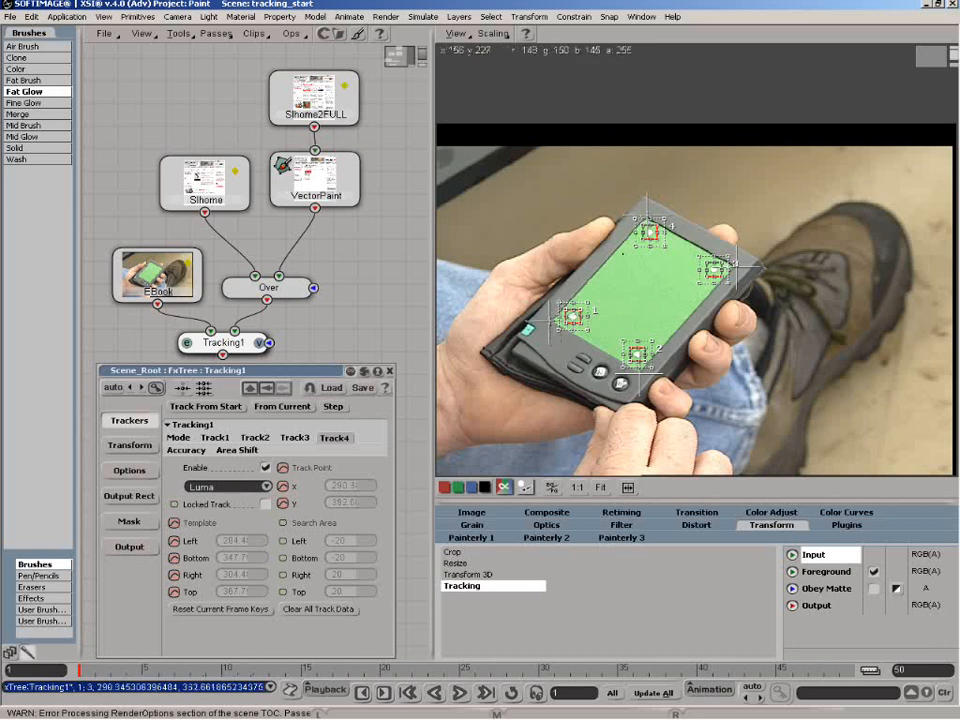
left_click(549, 322)
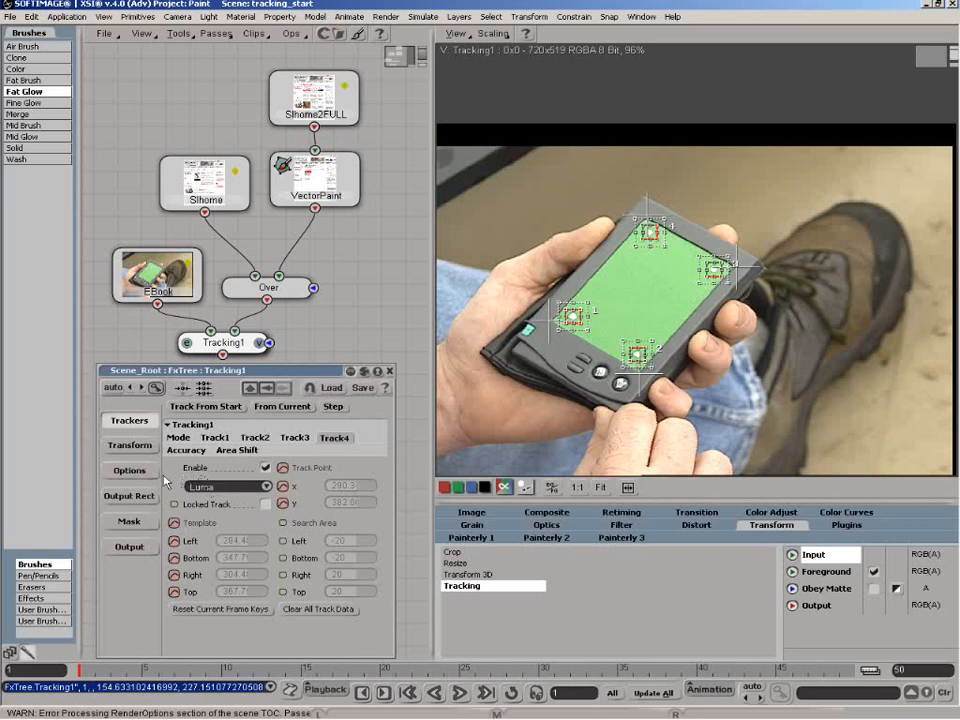
Set the tracking node's Field Mode to Field 1.
left_click(128, 470)
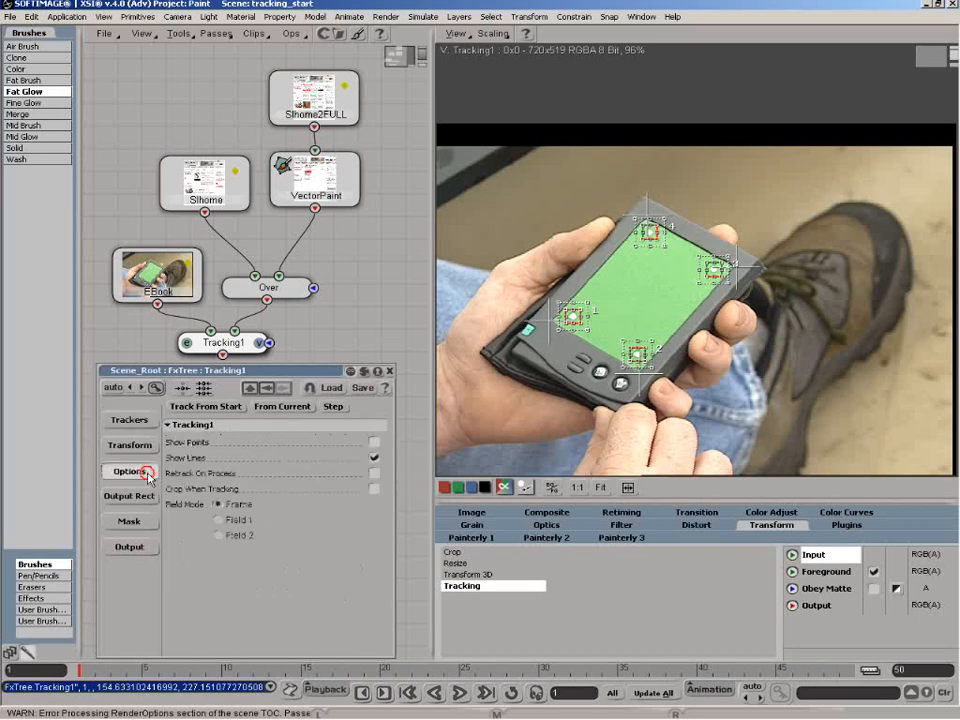
left_click(221, 522)
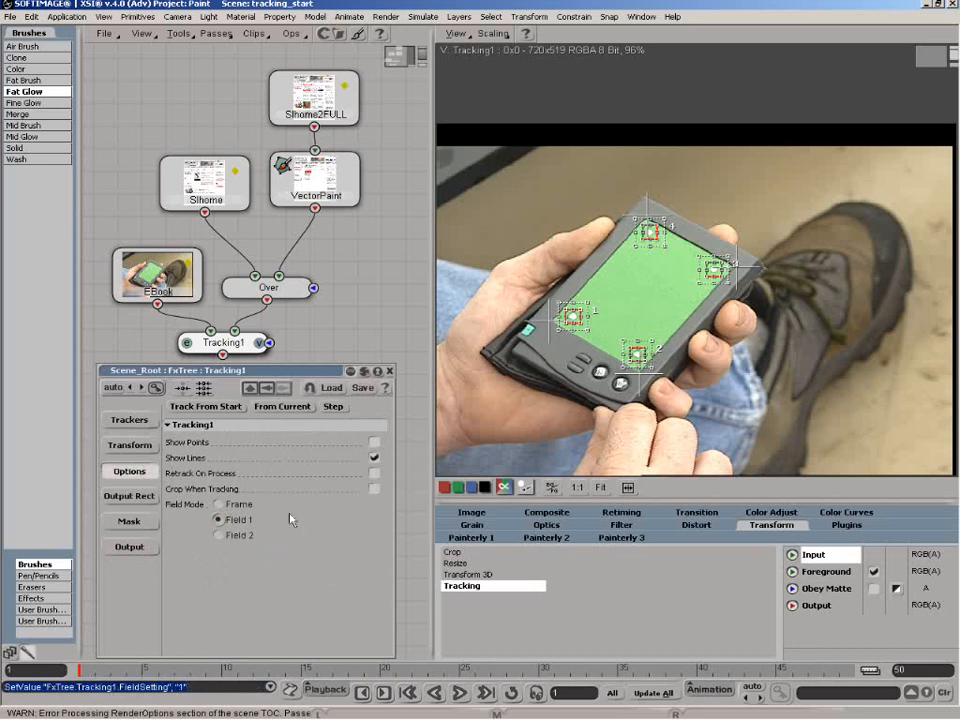
Track the four points from the start of the clip, return to frame 1 and set the Track Mode to Match Move.
left_click(140, 427)
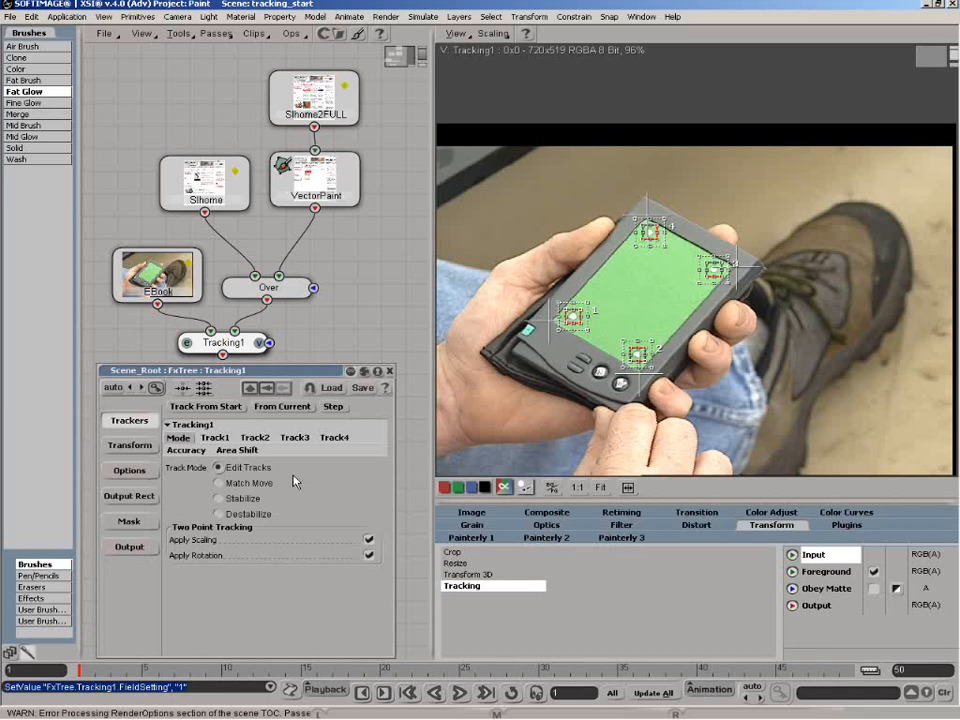
left_click(224, 407)
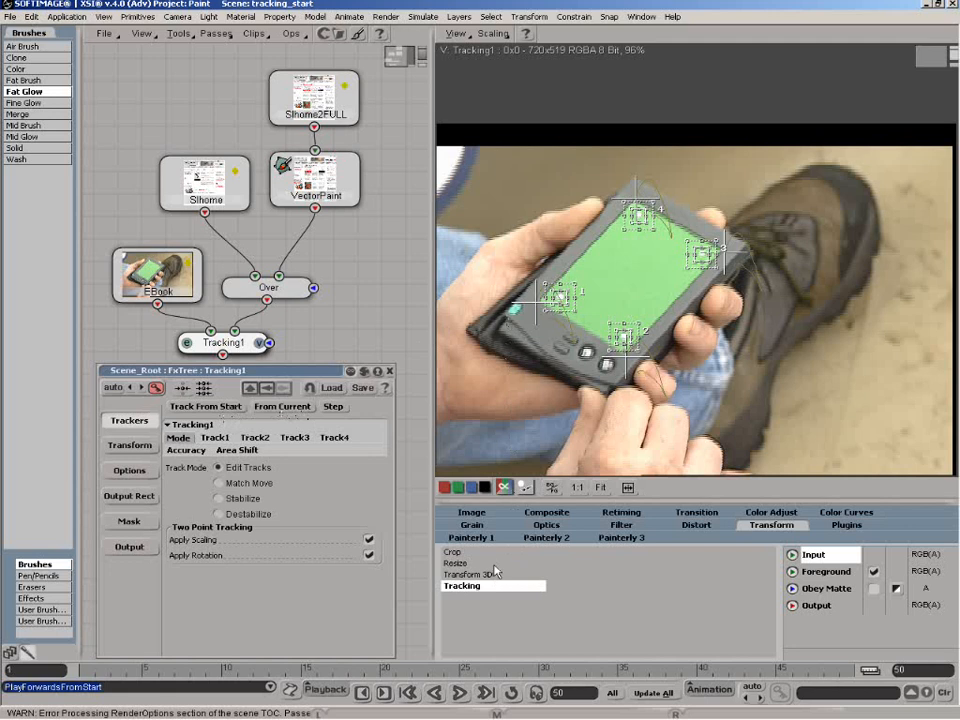
left_click(409, 692)
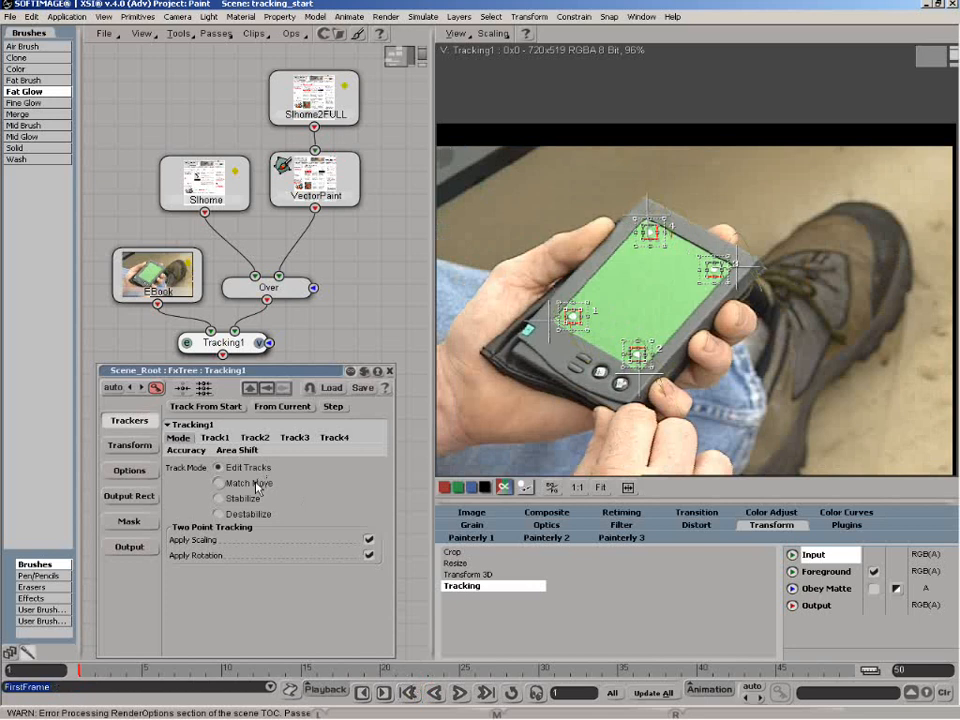
left_click(219, 483)
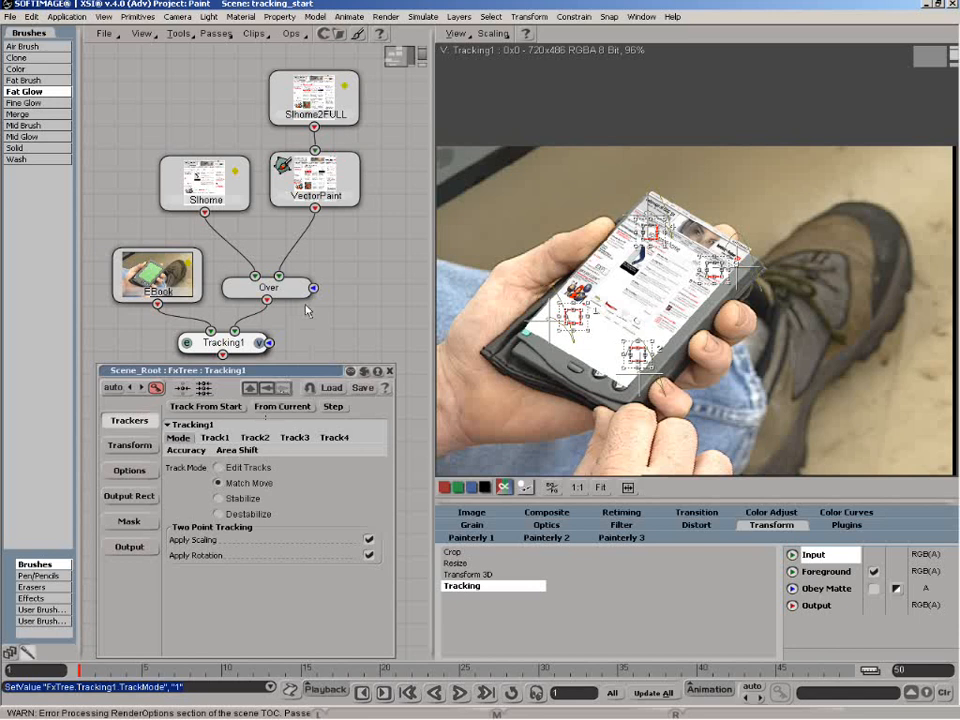
Display the Over composite and align the Tracking1 transform's source points 1 to 4 with the four corners of the web page.
left_click(132, 445)
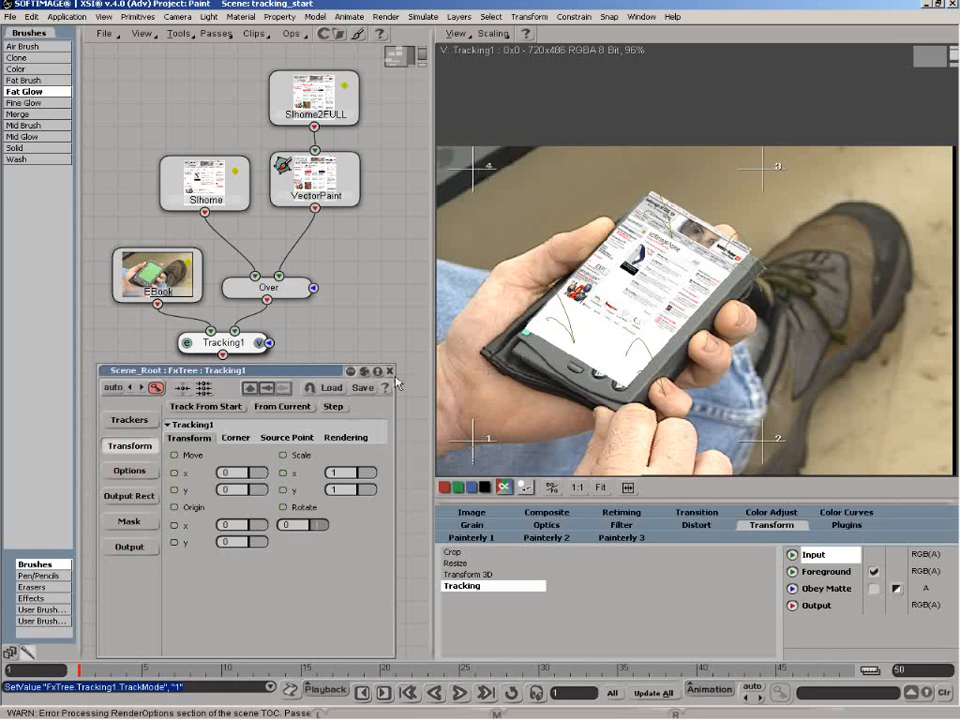
mouse_move(300, 287)
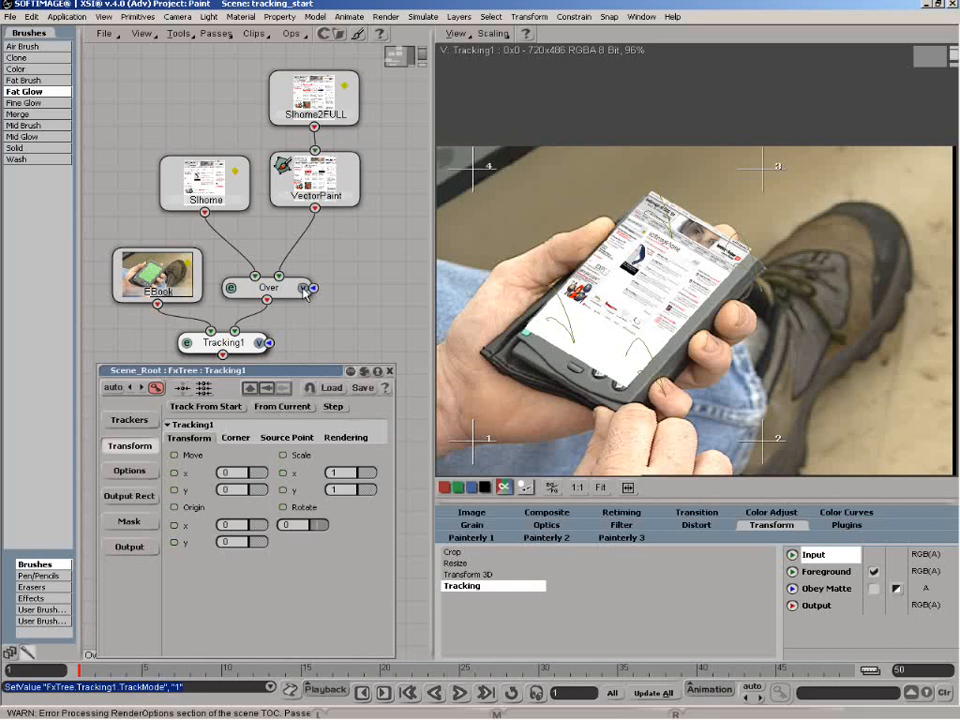
left_click(304, 289)
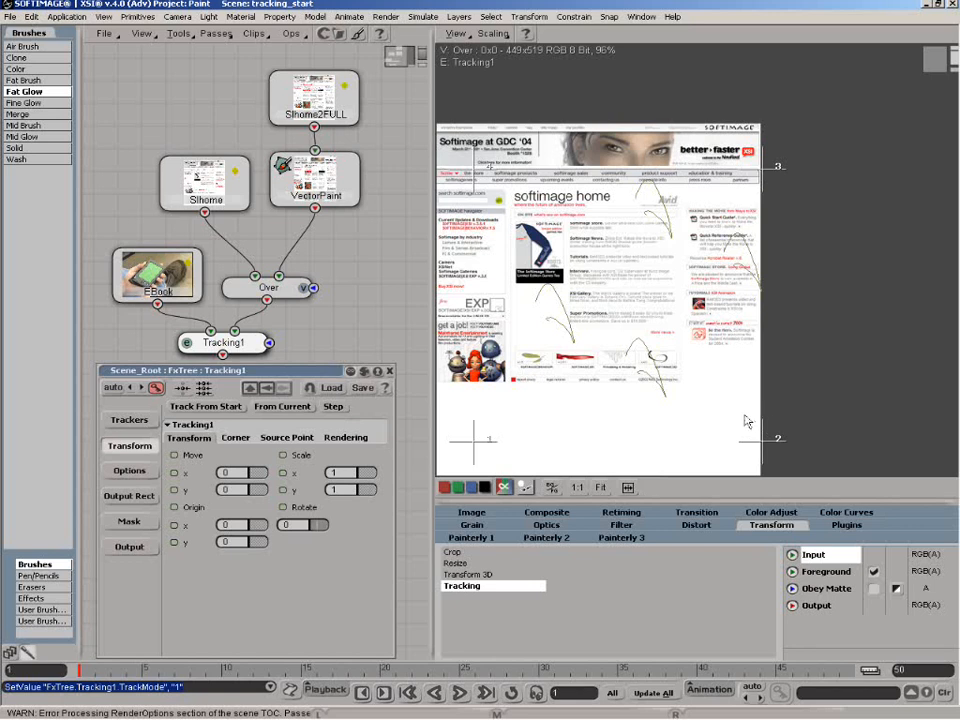
key("z")
left_click_drag(694, 409, 771, 392)
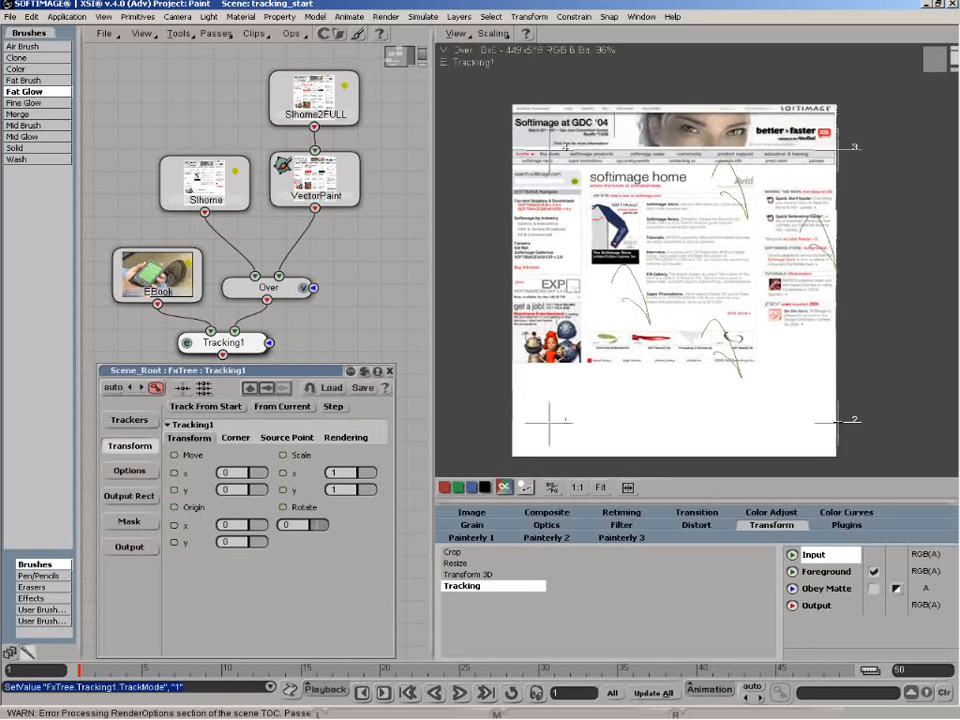
left_click_drag(835, 420, 835, 450)
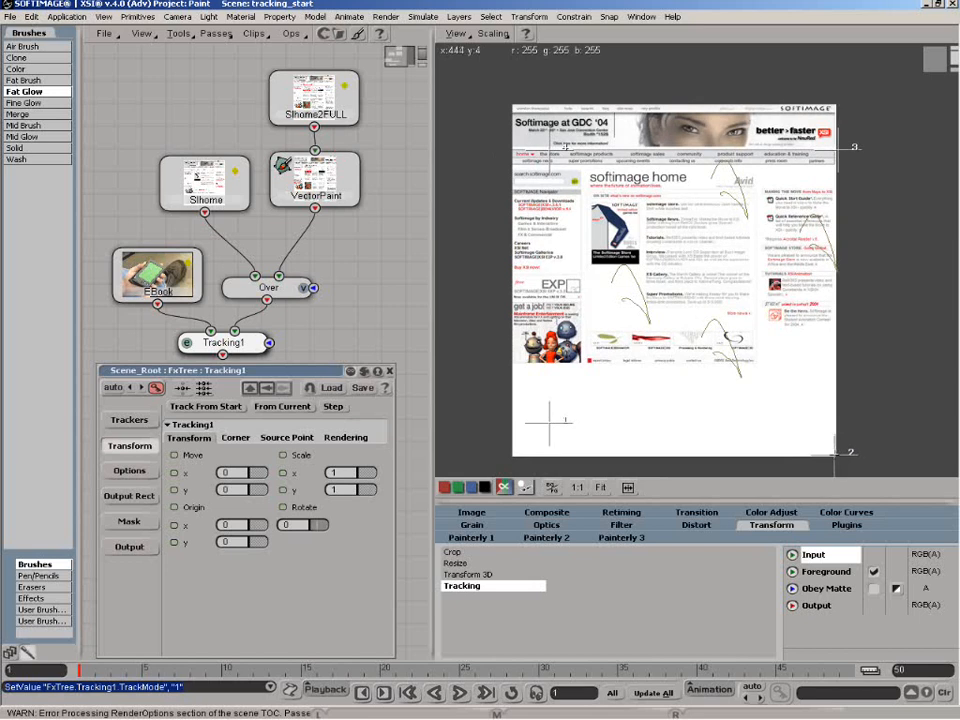
left_click_drag(834, 452, 834, 455)
left_click_drag(835, 149, 834, 107)
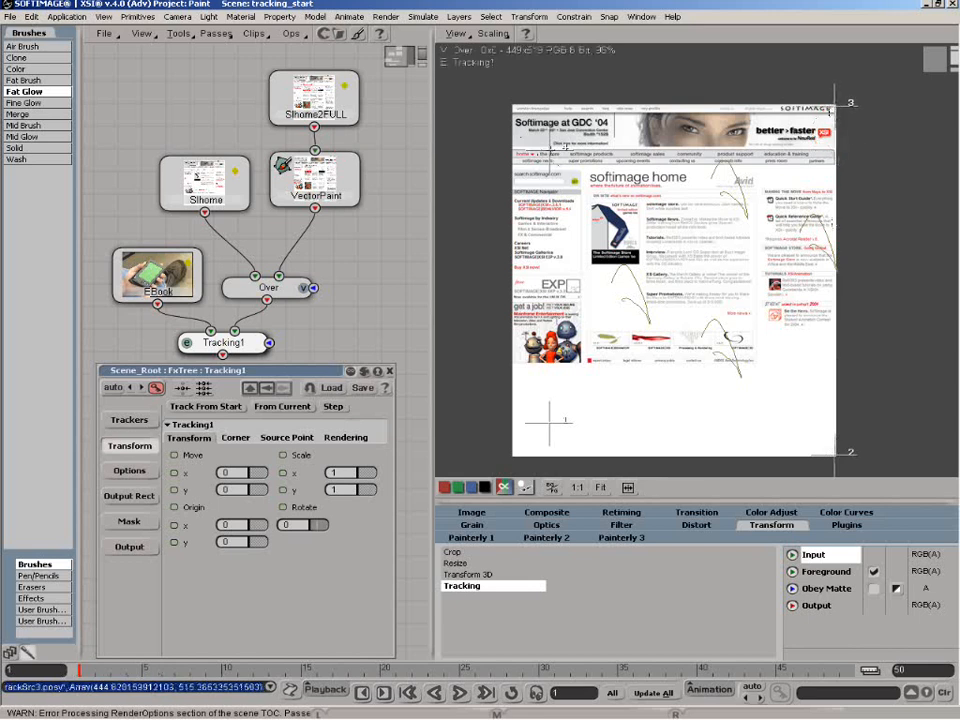
left_click(514, 102)
left_click_drag(515, 106, 516, 104)
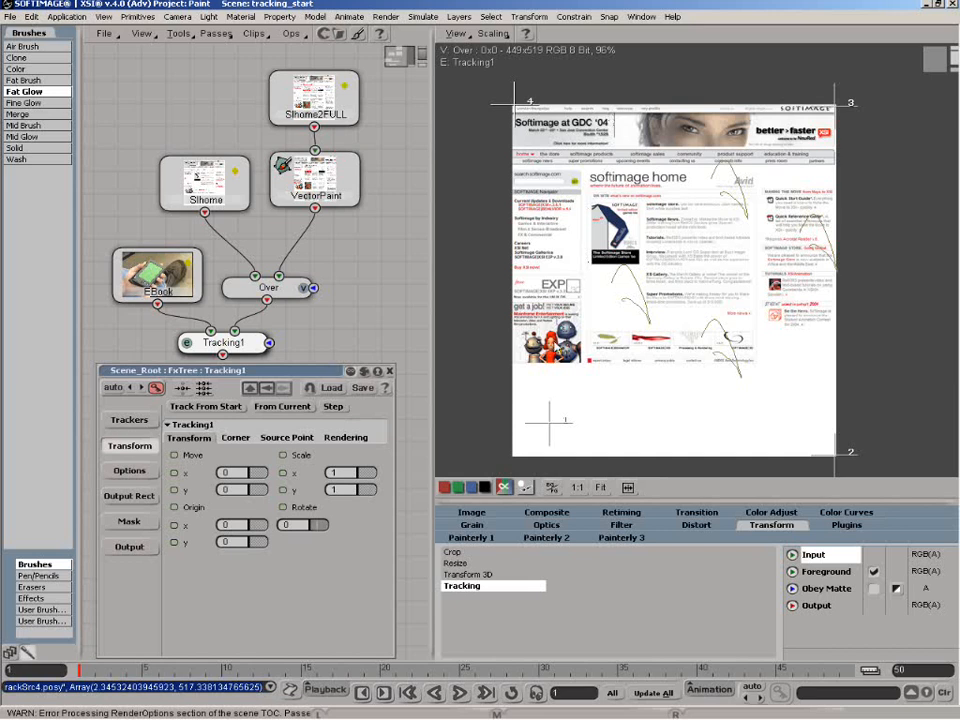
left_click_drag(547, 418, 514, 455)
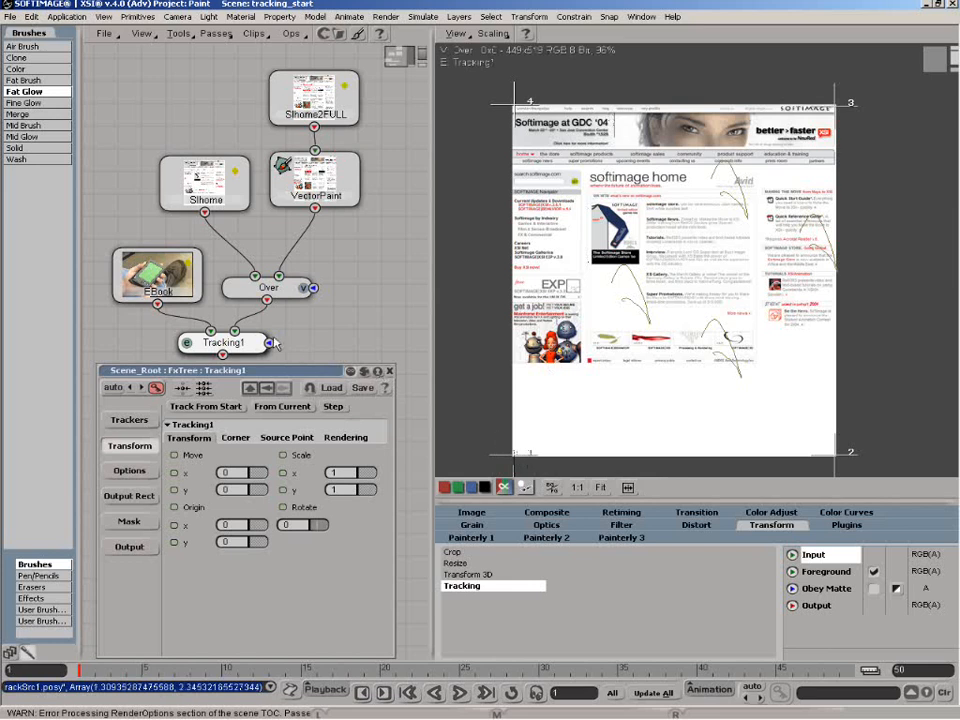
Display the Tracking1 output fitted to the view and play back the match move with and without the tracker overlays.
left_click(258, 343)
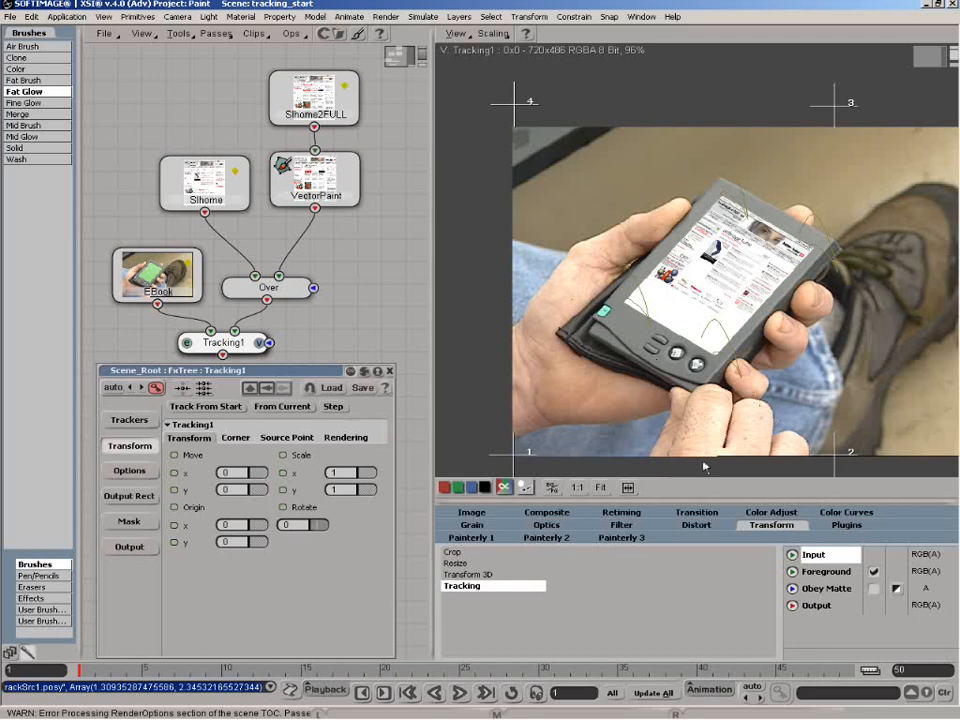
left_click(602, 489)
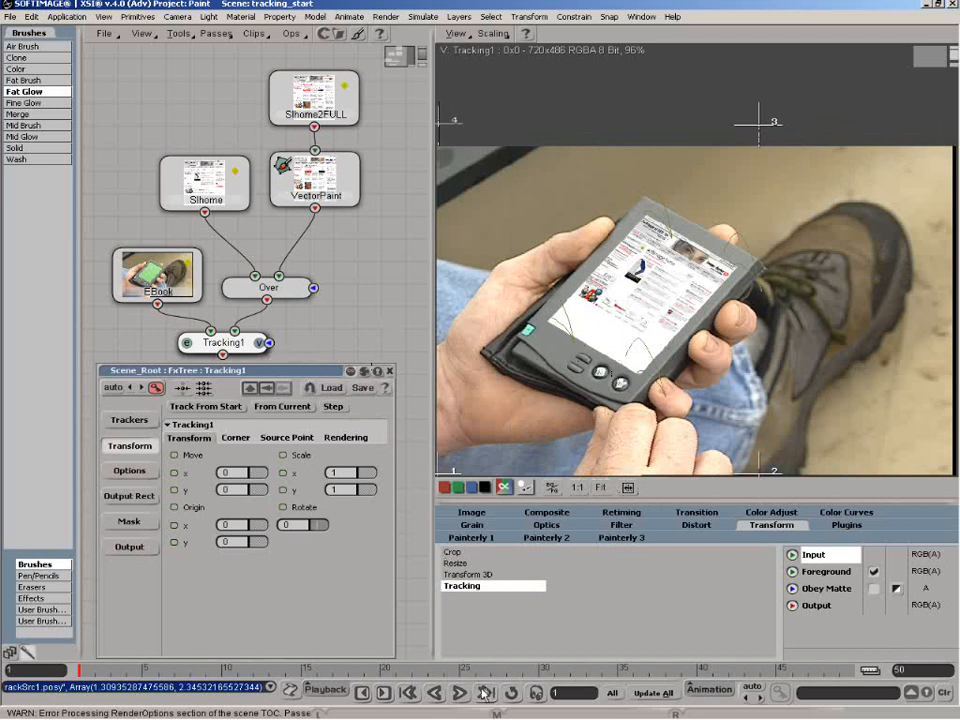
left_click(133, 422)
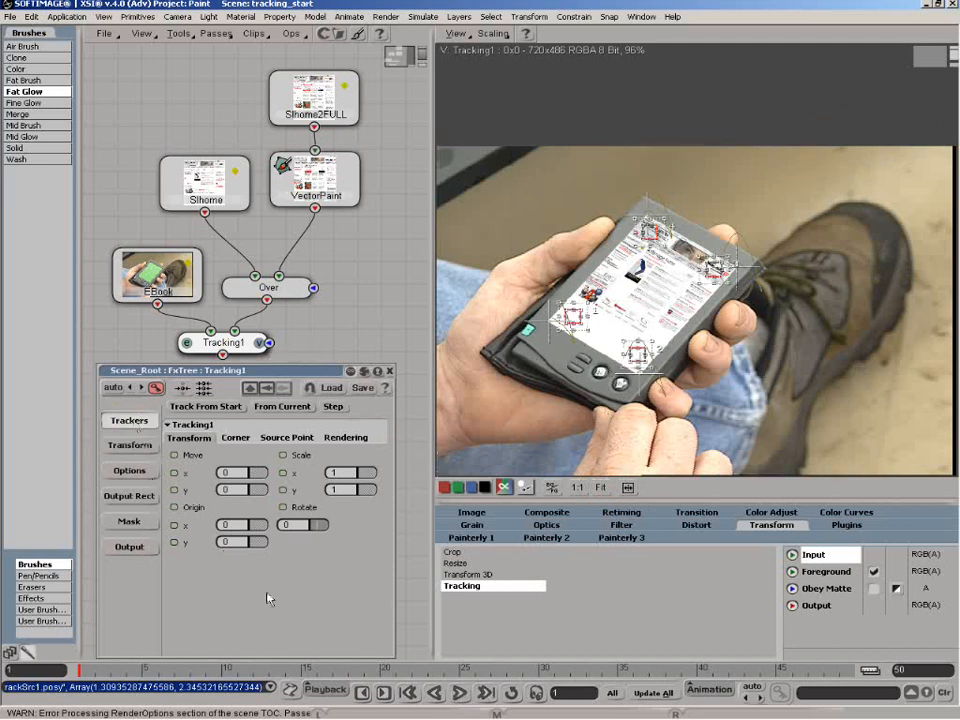
left_click(461, 693)
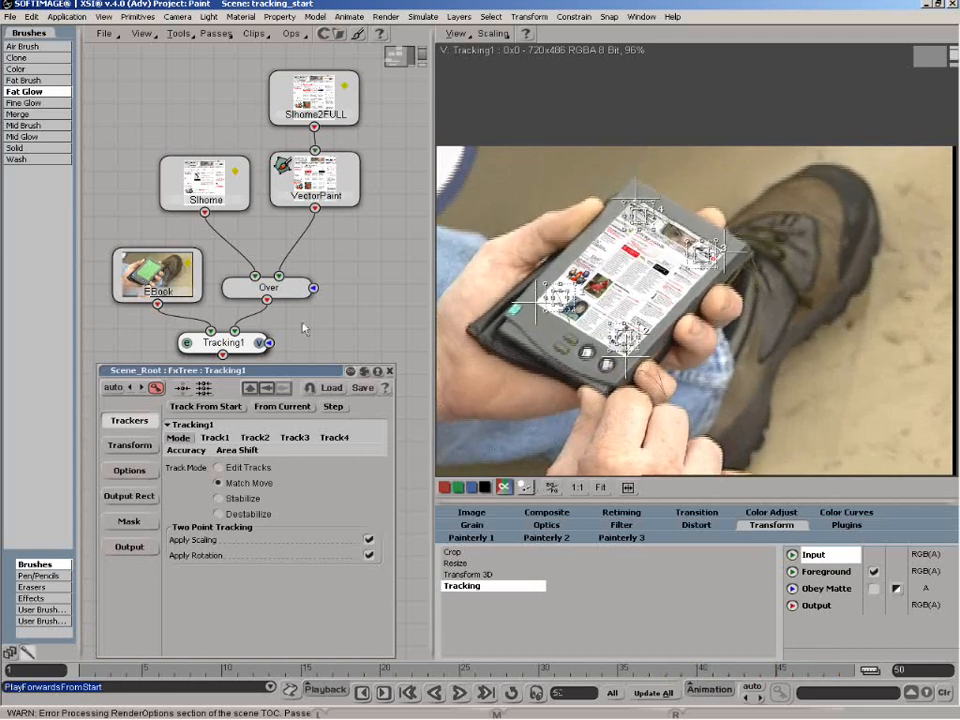
left_click(231, 289)
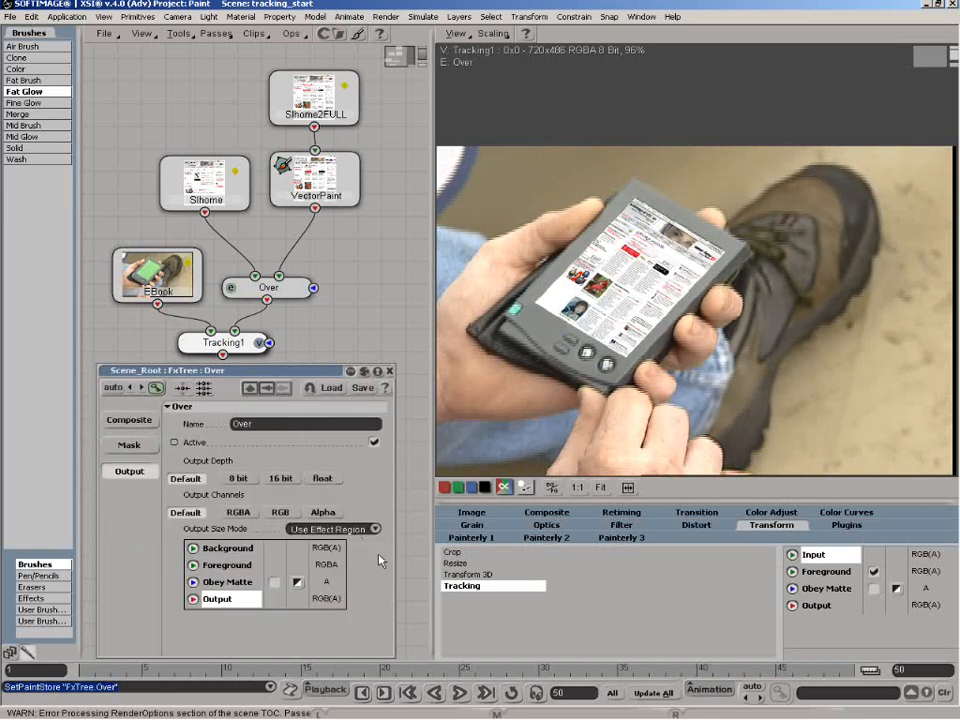
left_click(460, 696)
left_click(390, 371)
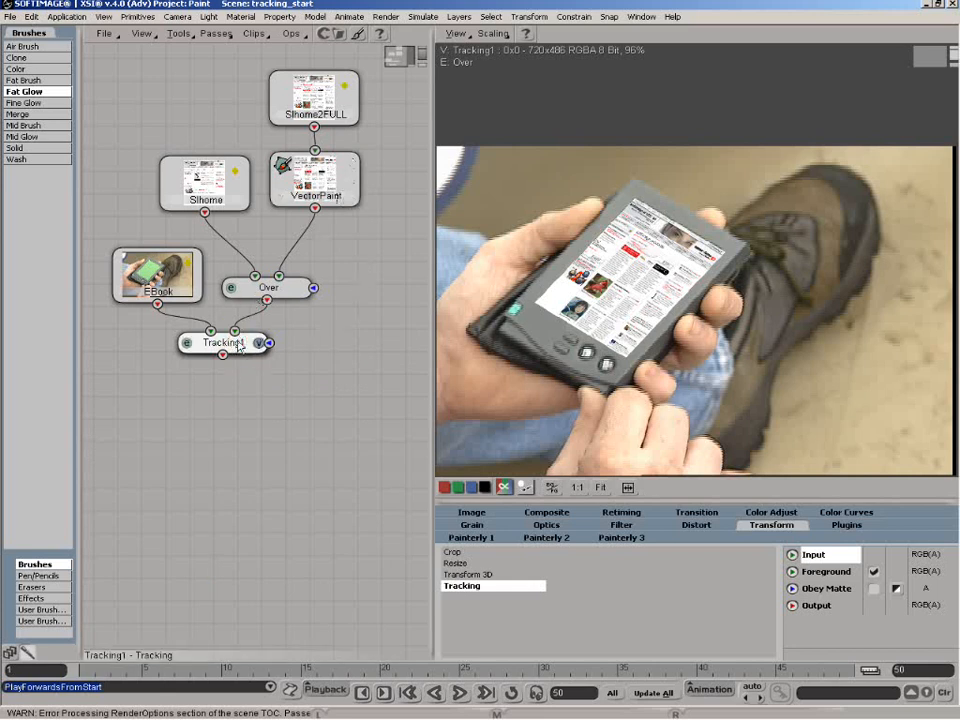
Delete the Tracking1 node and bring the existing Tracking node beneath the Over node.
key("Delete")
left_click_drag(407, 52, 414, 54)
left_click_drag(414, 360, 142, 368)
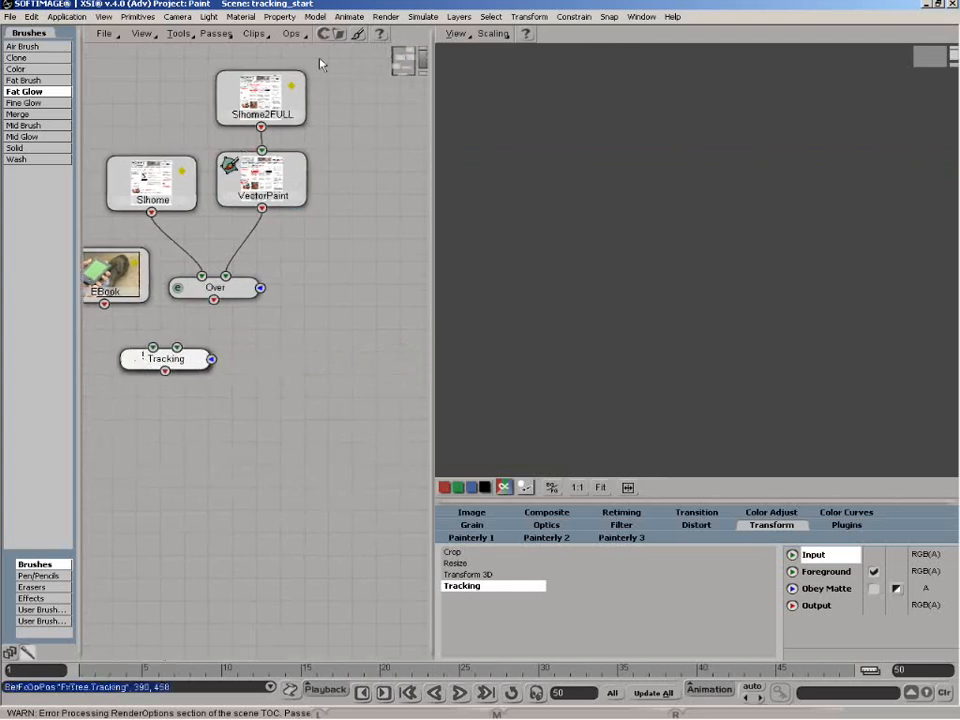
Connect EBook to the Tracking node's input and Over to its foreground, then display the node and open its properties.
left_click_drag(407, 71, 400, 68)
left_click_drag(166, 304, 215, 347)
left_click_drag(269, 306, 240, 352)
double_click(237, 358)
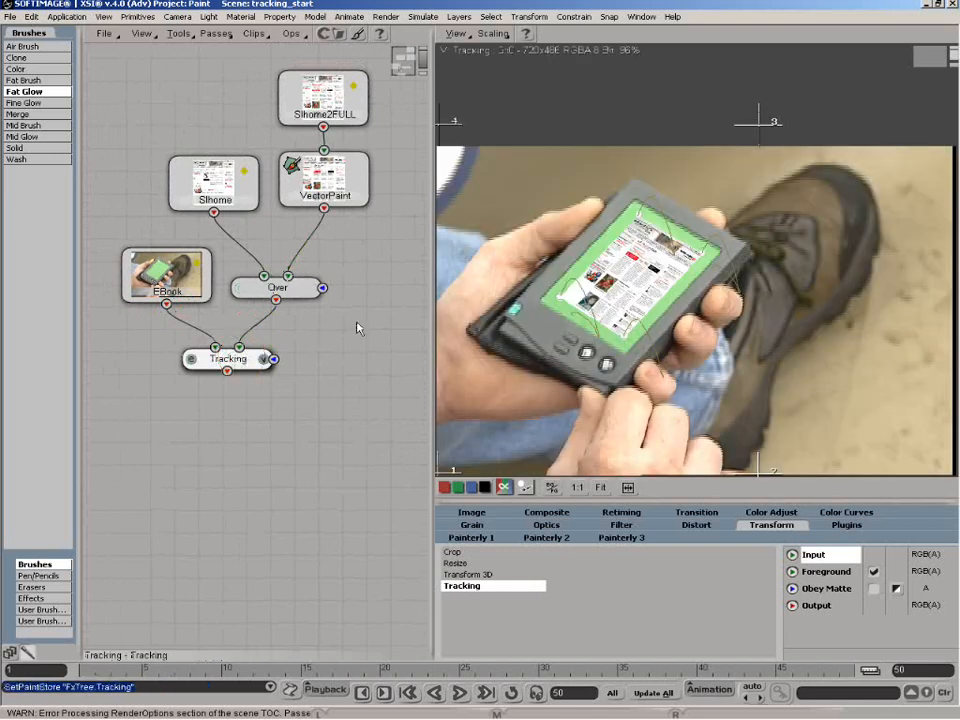
left_click_drag(304, 377, 312, 334)
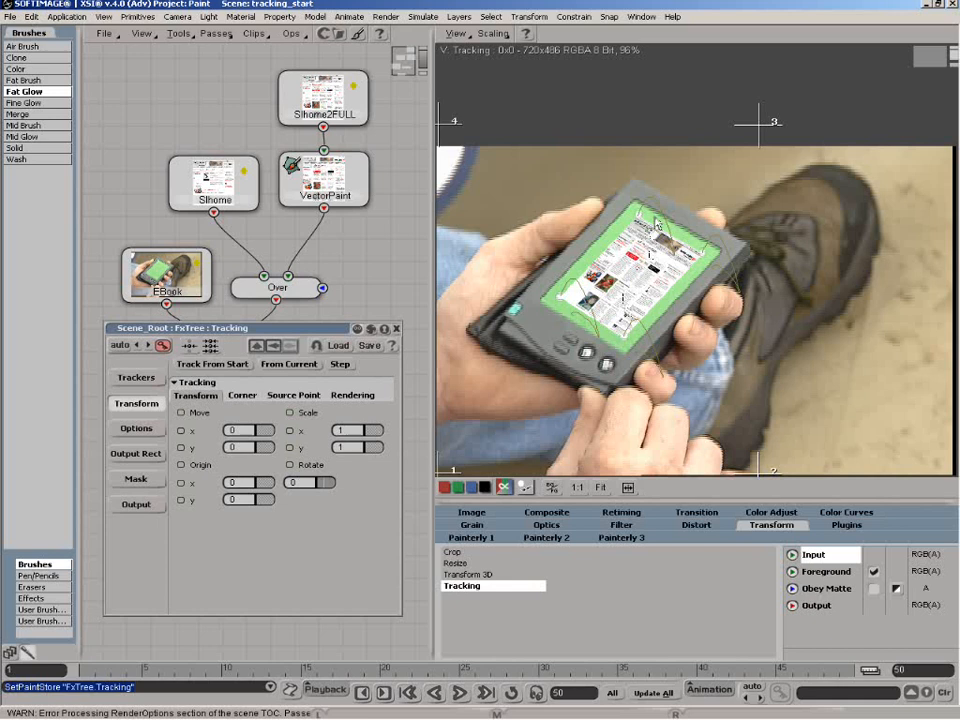
Check the tracker placement and try X scale values of 1.5 and 1.3 in the Tracking node's transform.
left_click(136, 378)
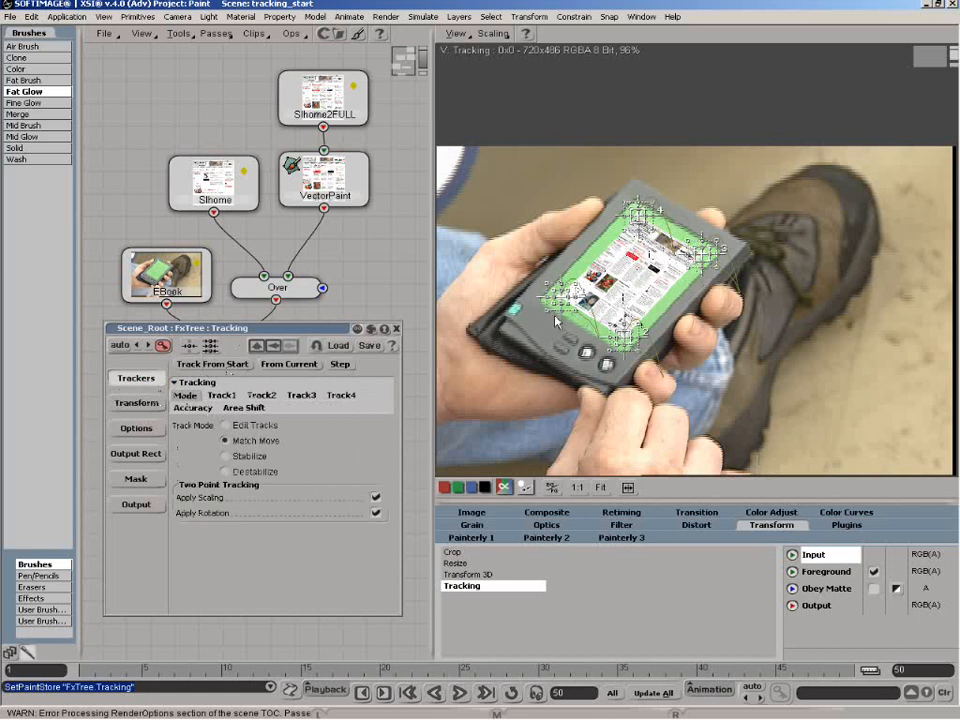
left_click(150, 402)
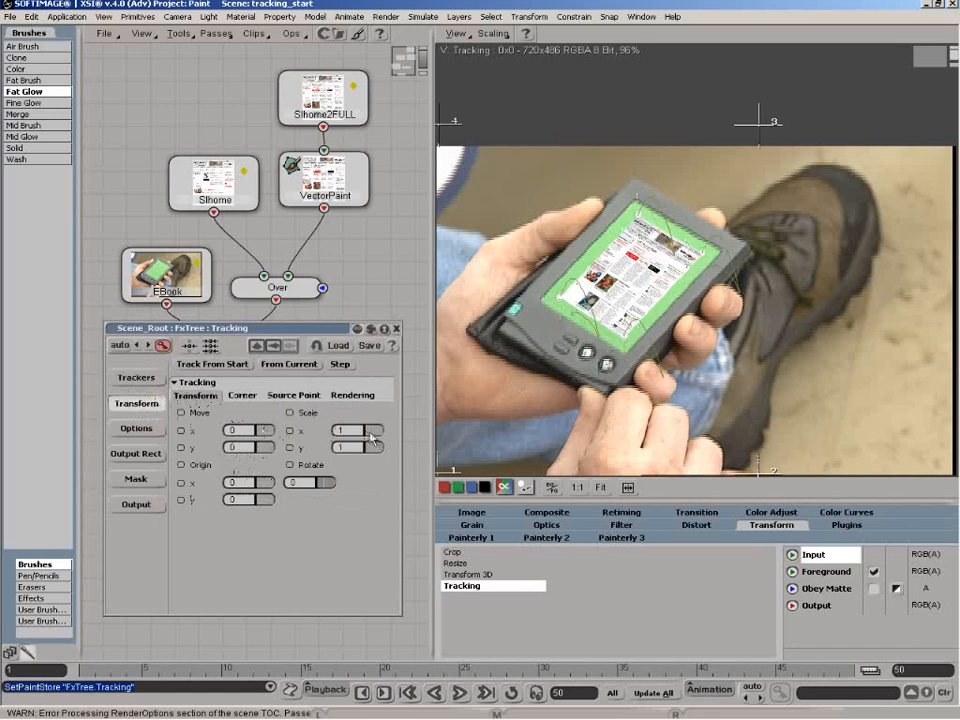
left_click_drag(366, 432, 366, 431)
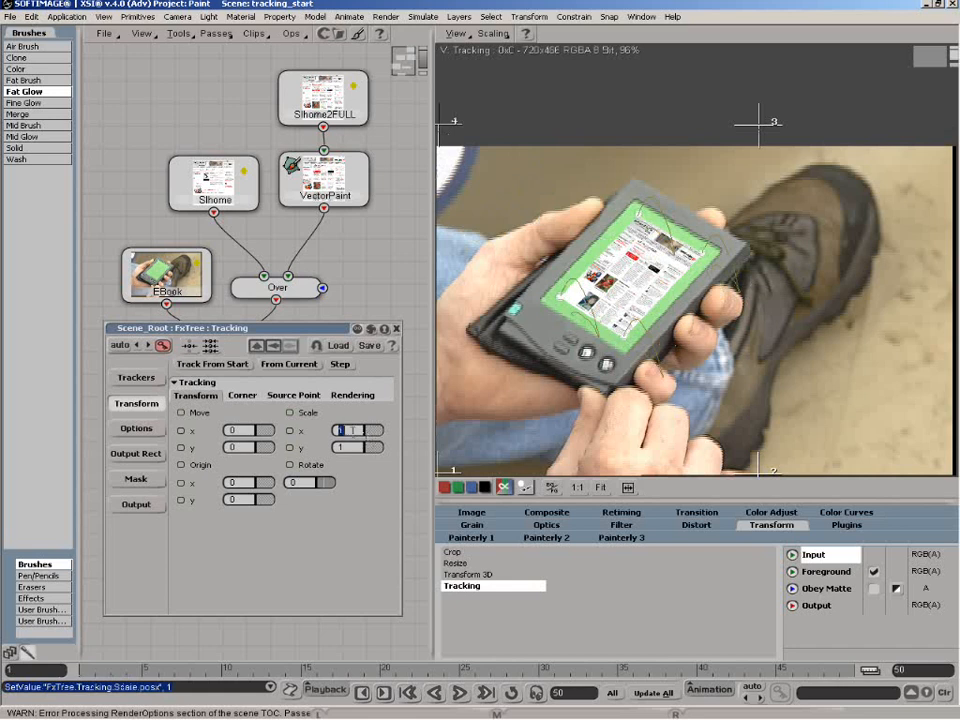
type("5")
key("Return")
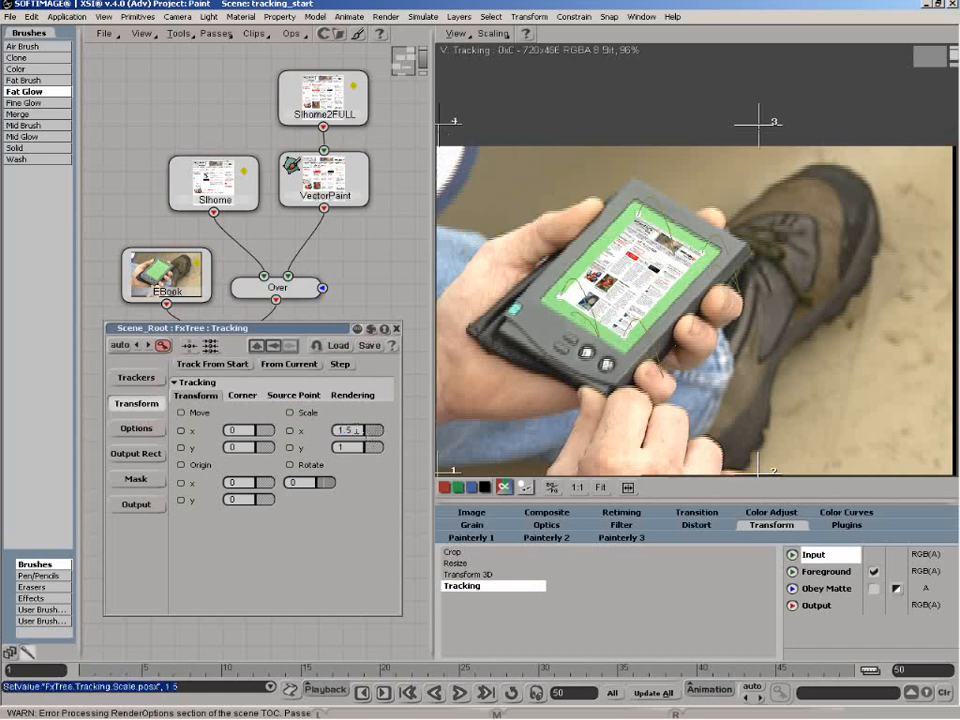
double_click(349, 430)
type("13")
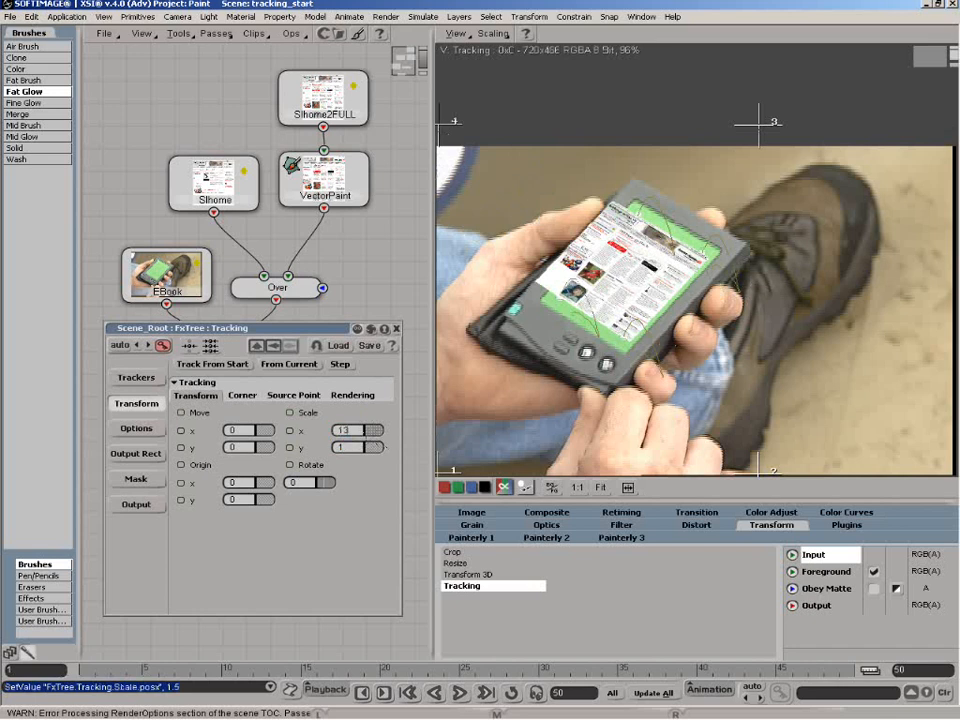
key("Return")
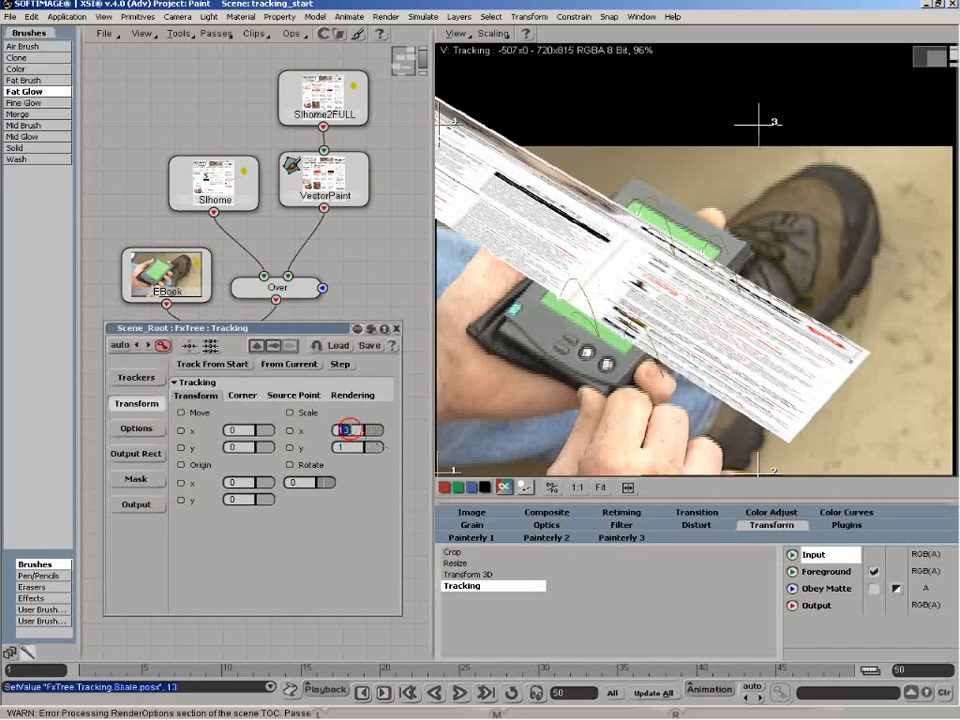
key("Return")
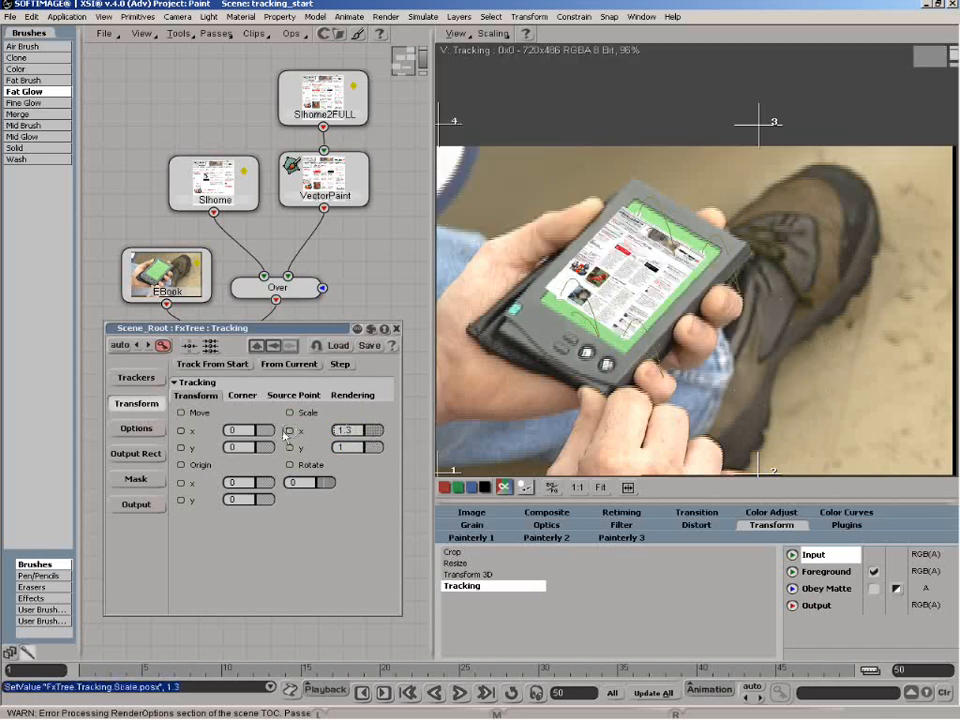
Set the Tracking transform's X scale to 1.35 and its X move to 40.
left_click_drag(259, 430, 273, 434)
double_click(347, 430)
type("1.35")
key("Return")
left_click_drag(259, 432, 263, 432)
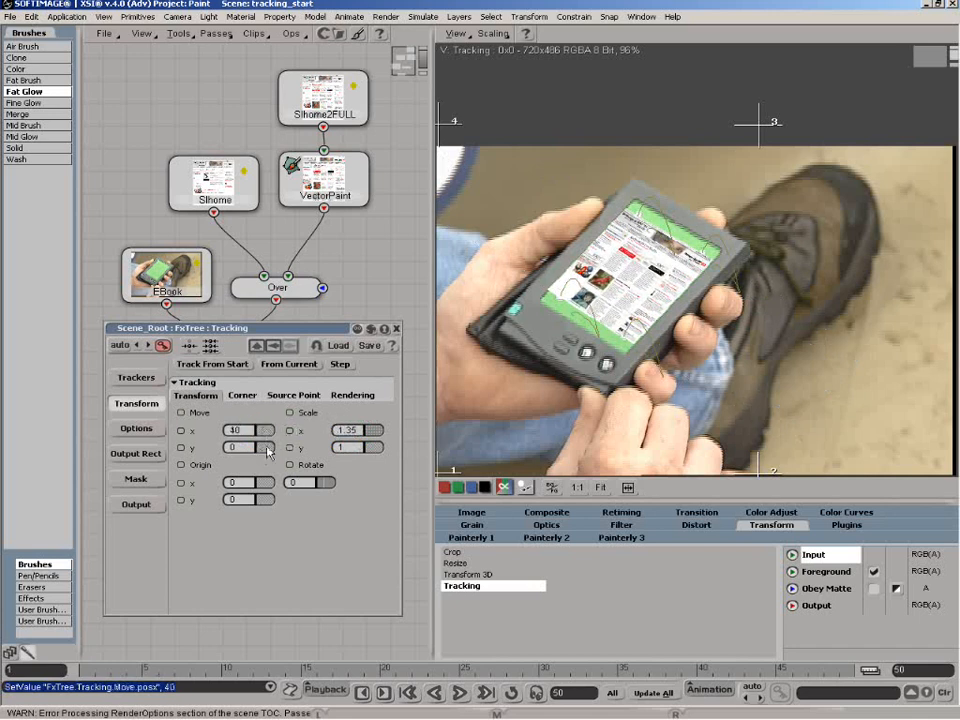
Set the Tracking transform's Y scale to 1.28 and its Y move to 0.
left_click(362, 447)
type("1.28")
key("Return")
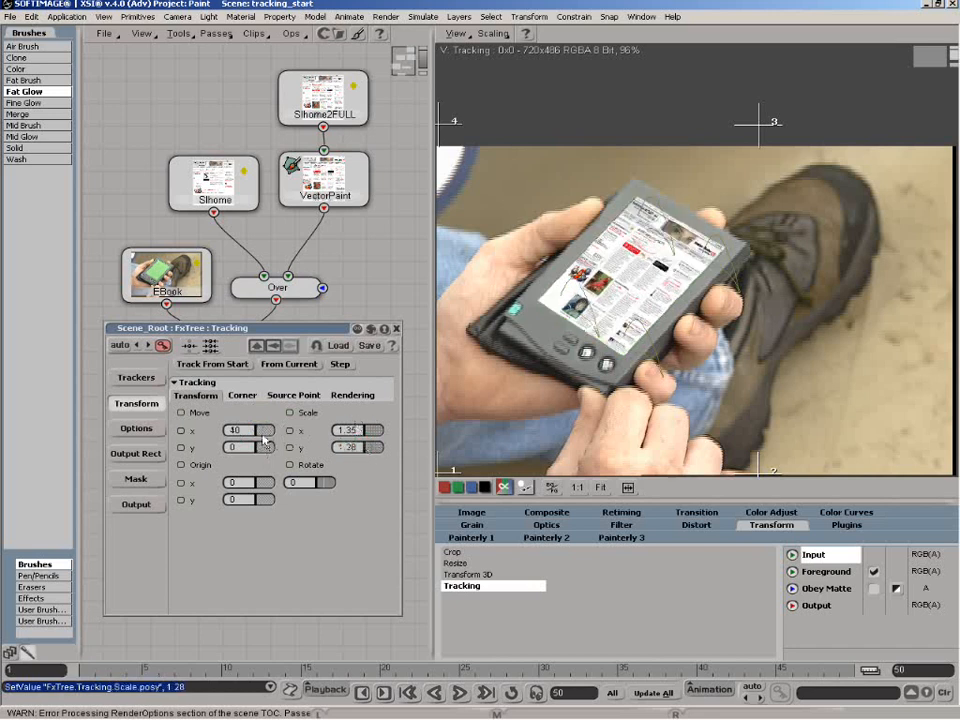
left_click_drag(261, 450, 264, 453)
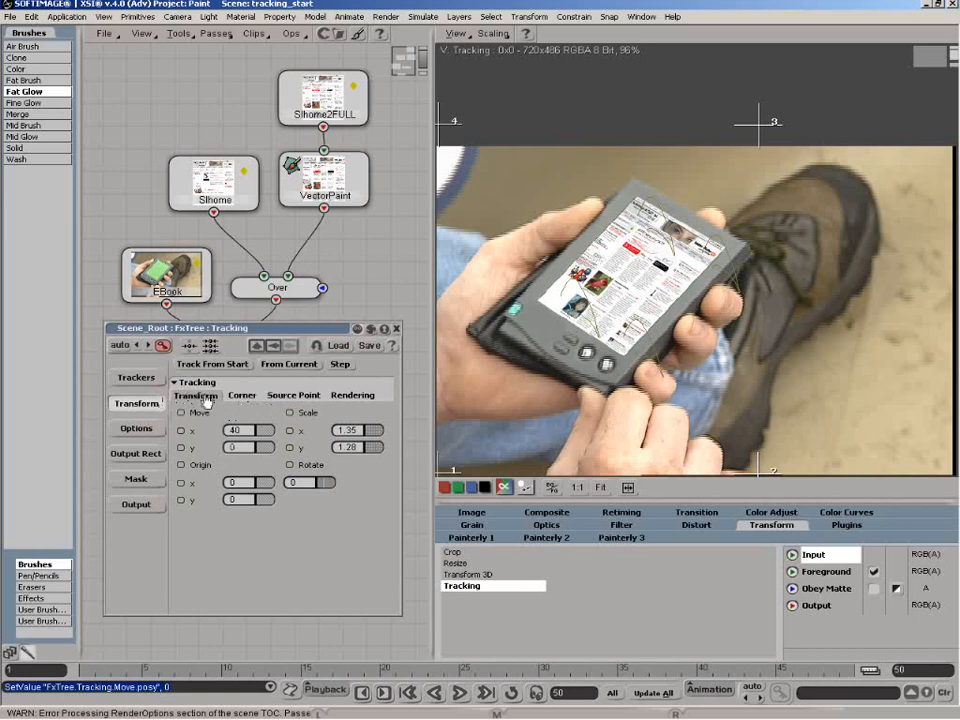
left_click_drag(258, 328, 270, 355)
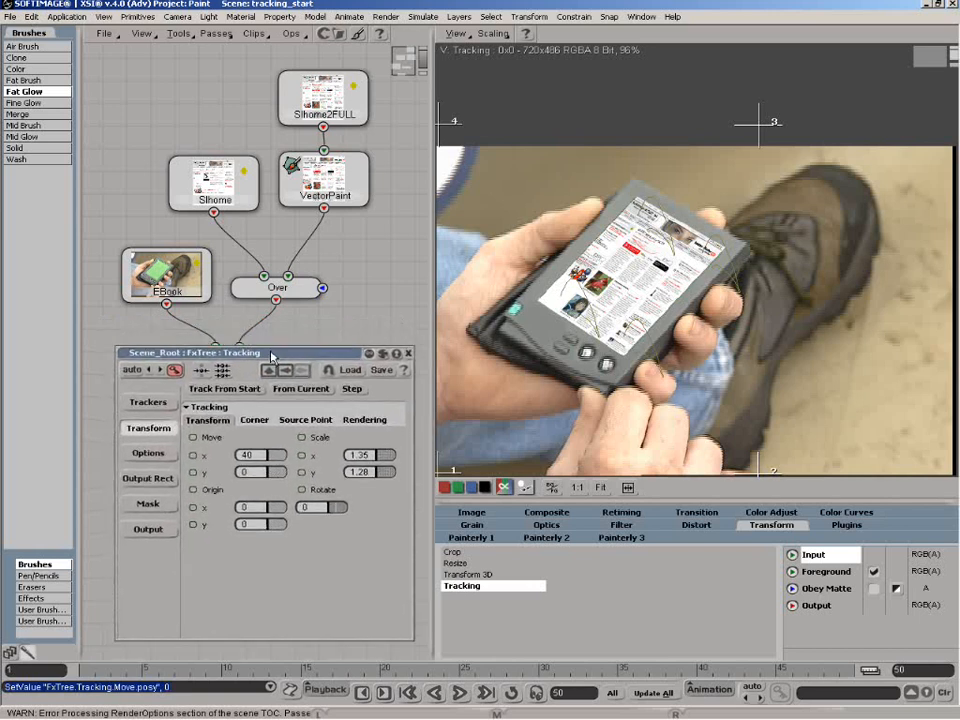